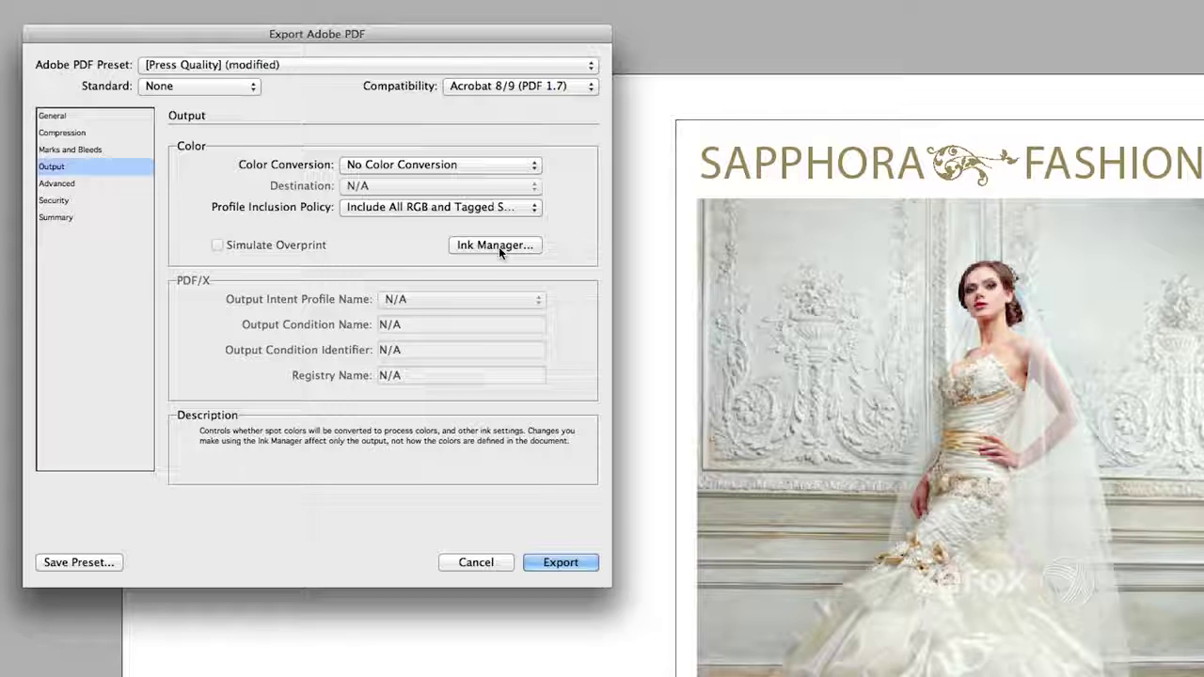
Open the Ink Manager from the PDF export's Output panel to check the Gold spot ink.
left_click(498, 246)
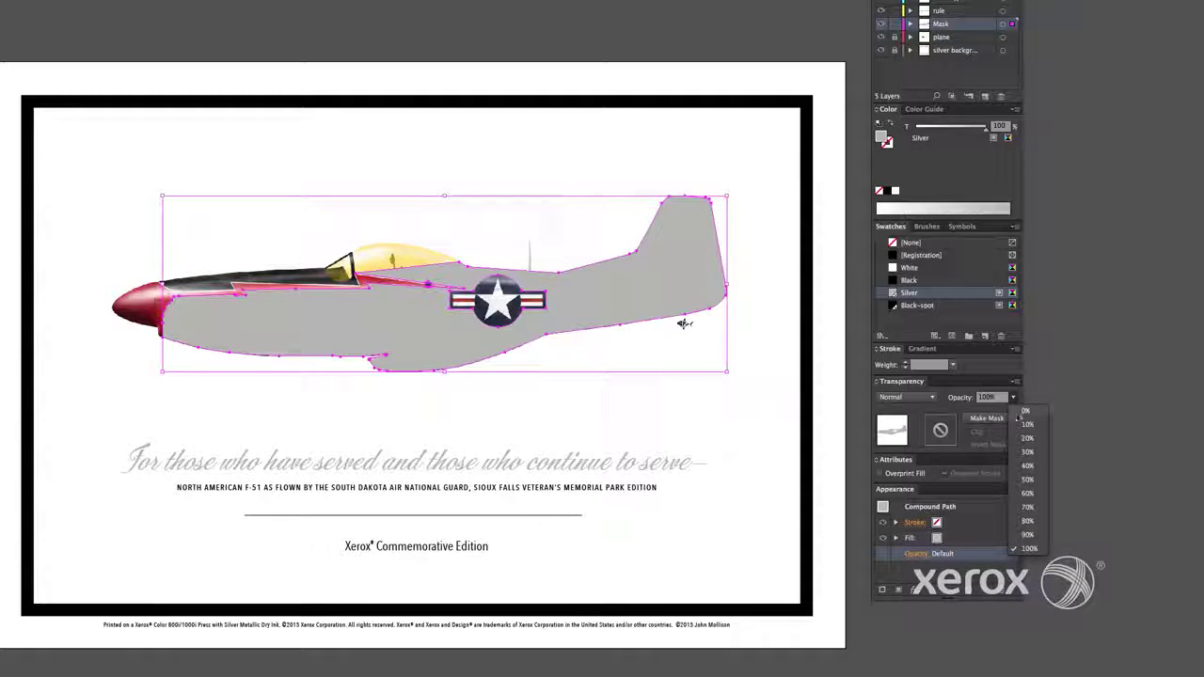
Change the plane's opacity and clip the ring photo to the white circle.
left_click(1027, 479)
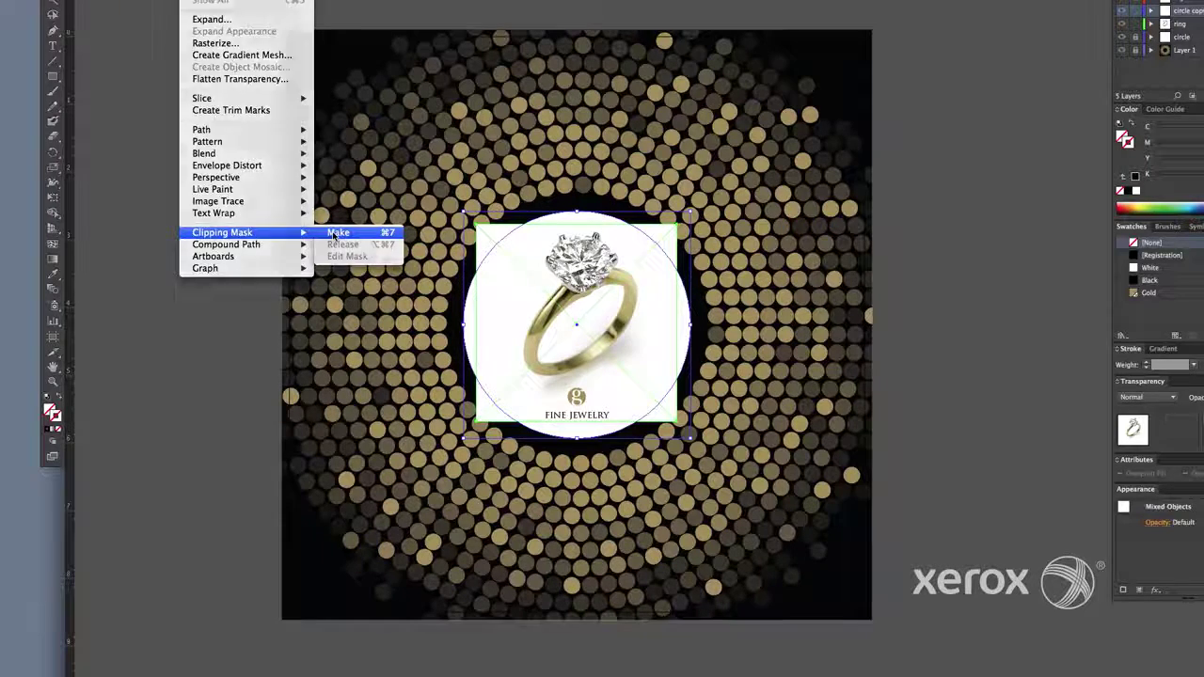
left_click(337, 232)
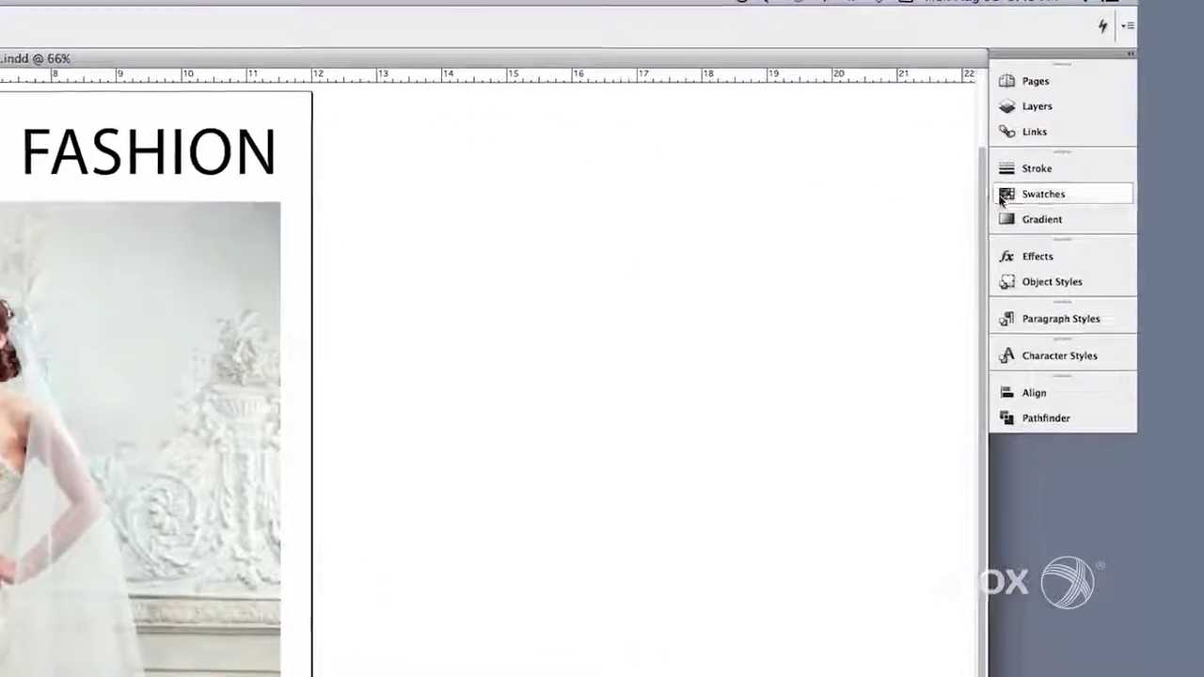
Start a new spot colour swatch in the Swatches panel and enter its name.
left_click(1039, 174)
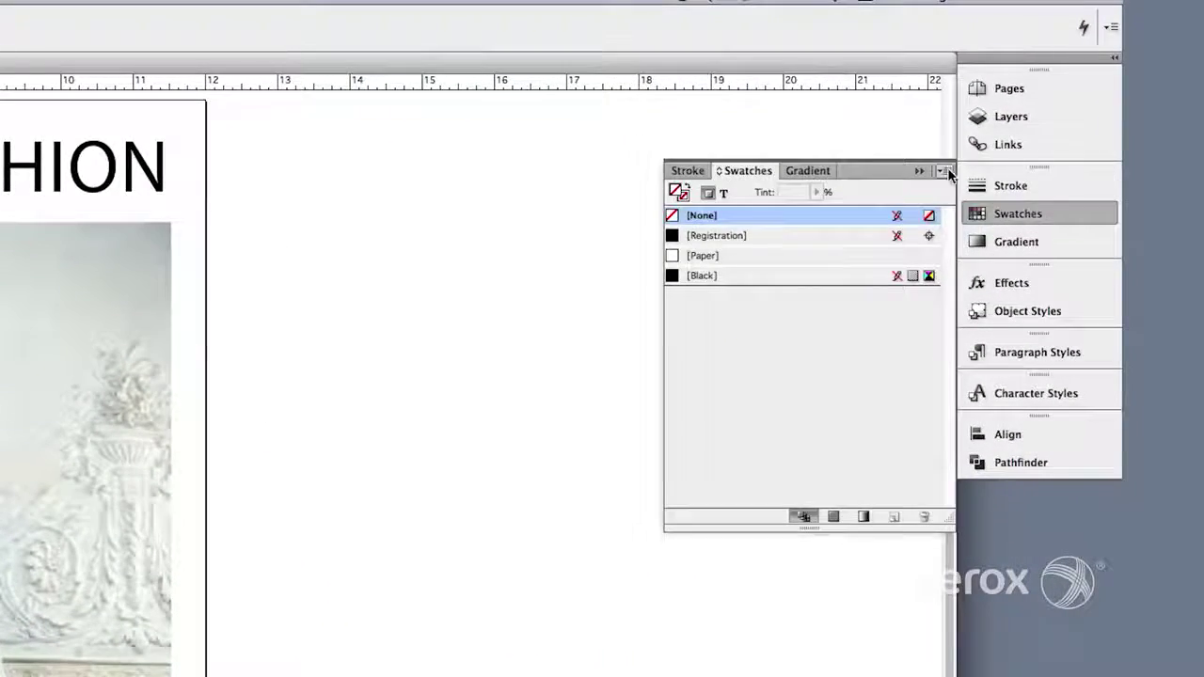
left_click(947, 171)
left_click(914, 171)
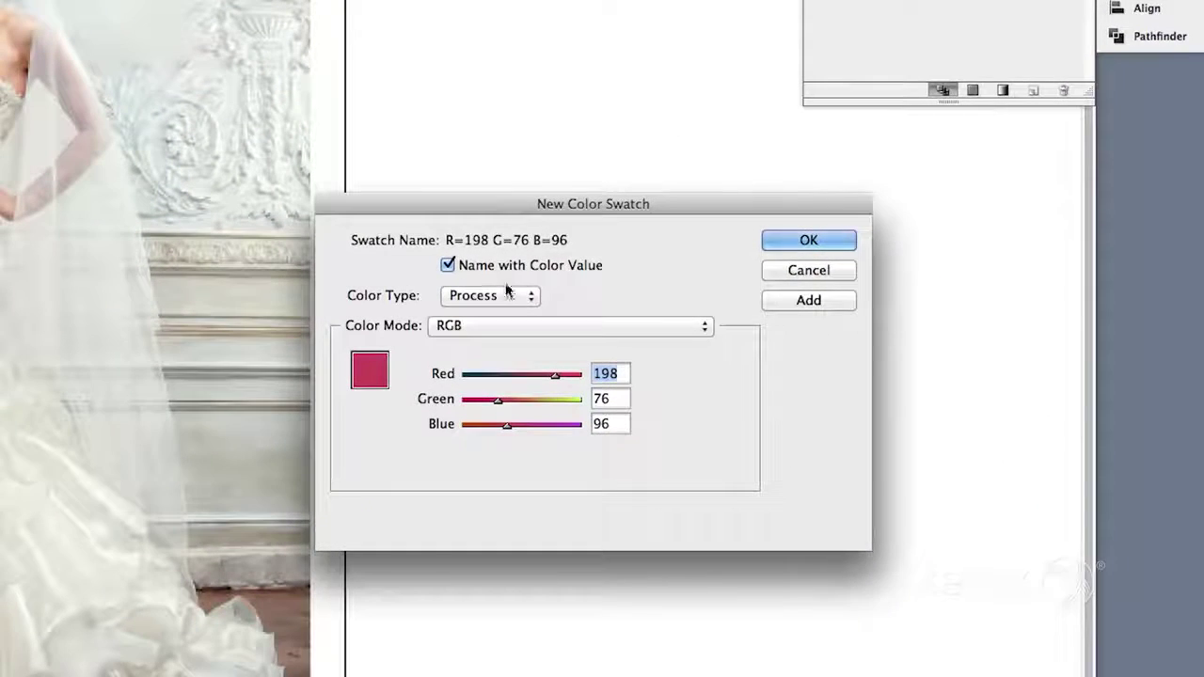
left_click(508, 297)
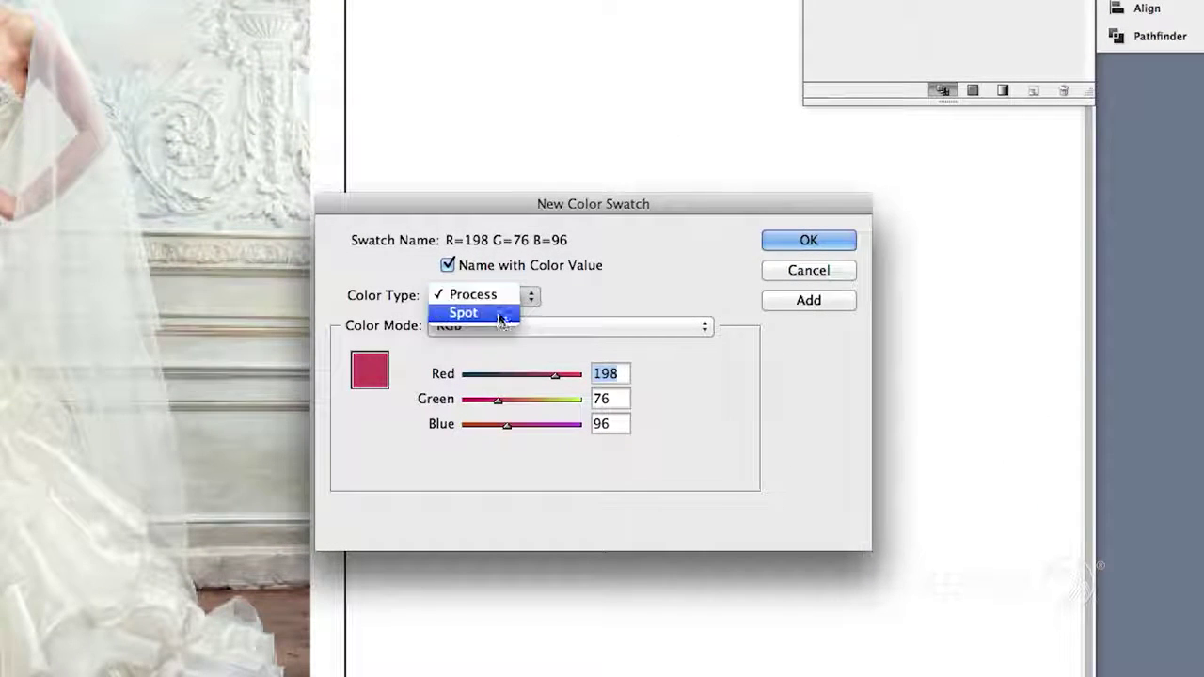
left_click(503, 314)
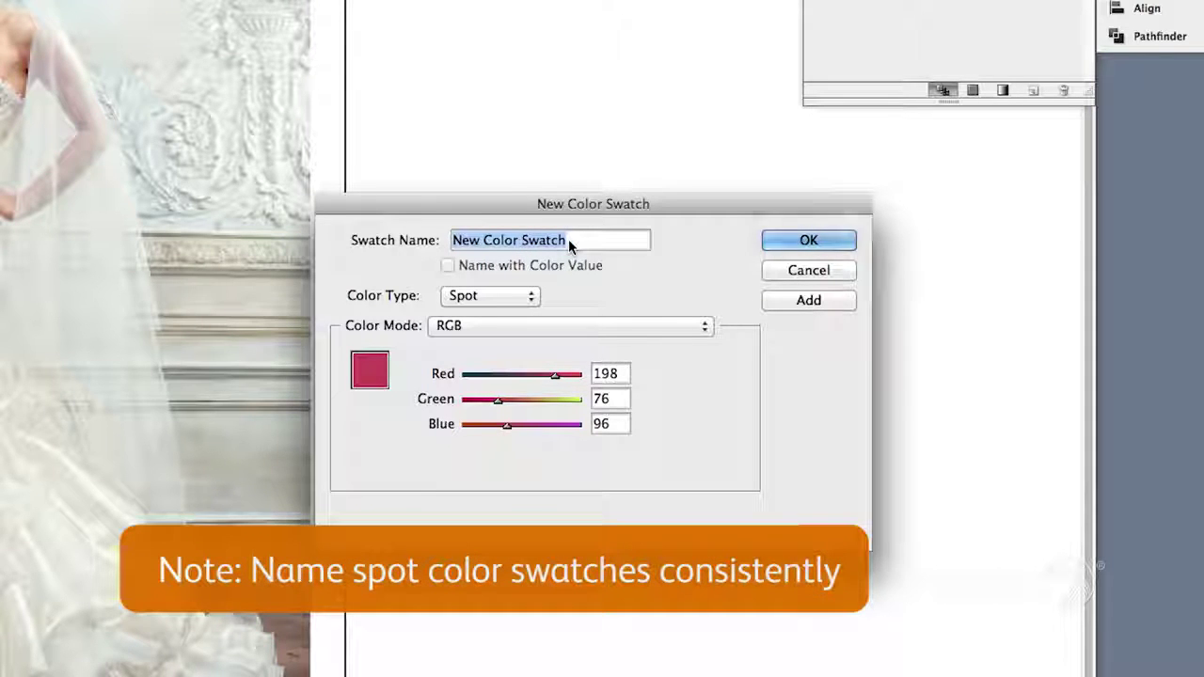
type("Co")
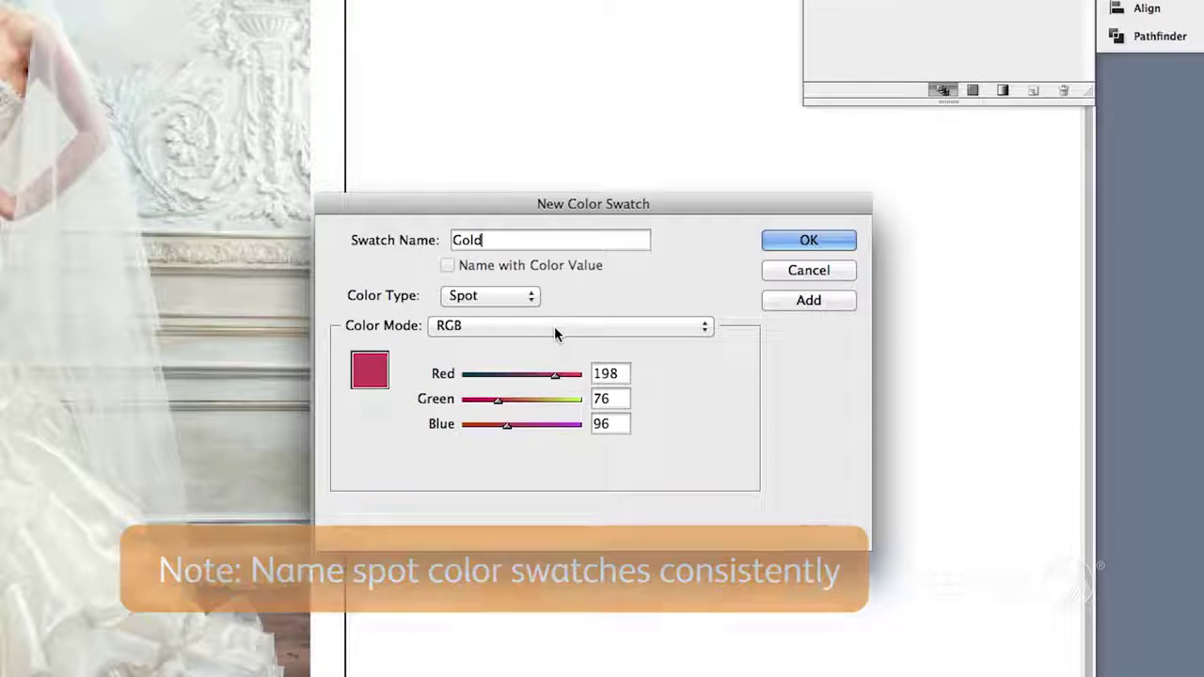
Set the Gold swatch to CMYK 20/25/60/25 and add it to the swatches.
left_click(555, 329)
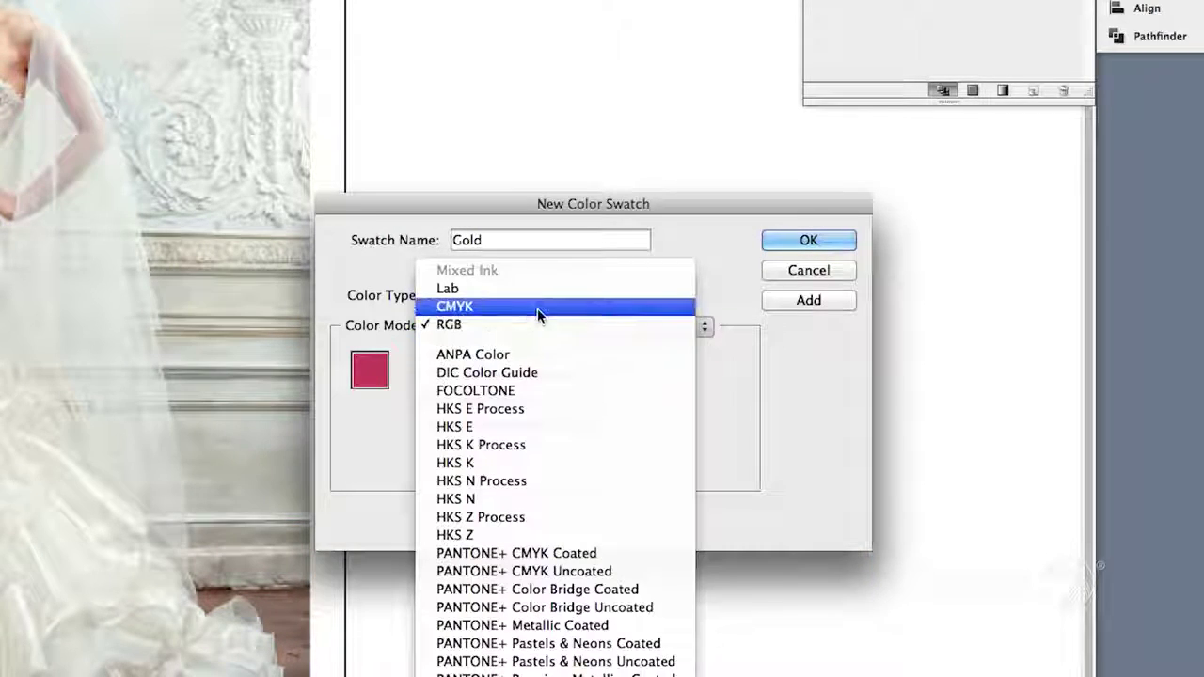
left_click(537, 307)
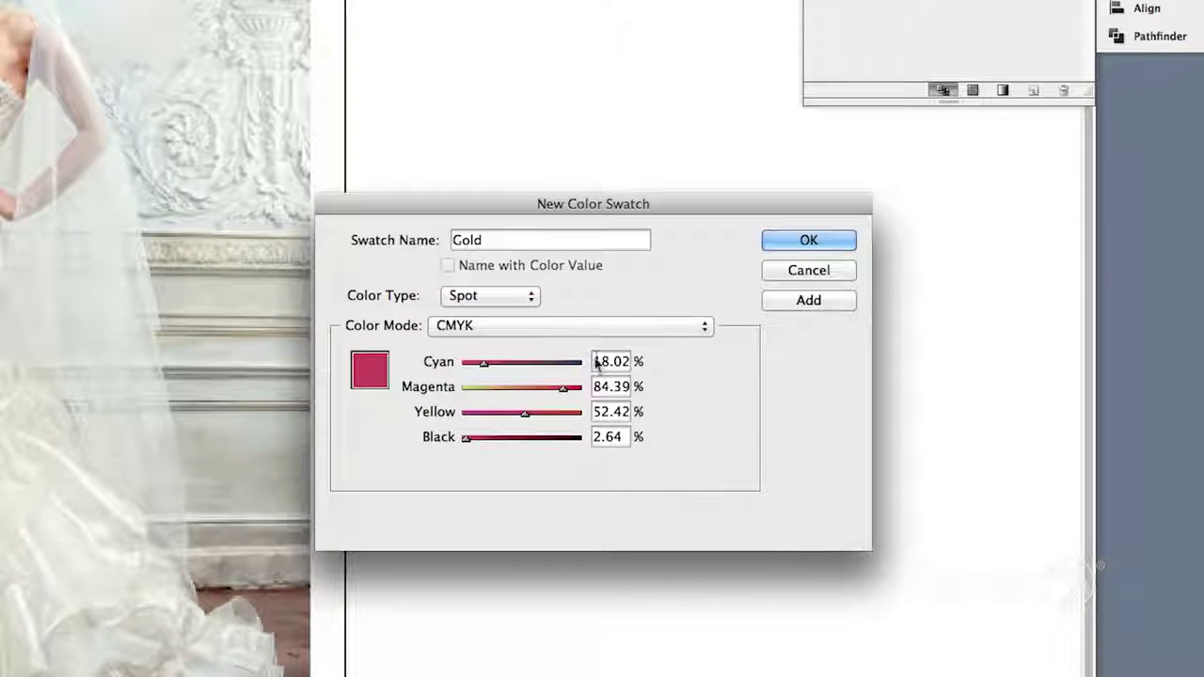
left_click_drag(594, 361, 637, 361)
type("0")
key("Tab")
type("2")
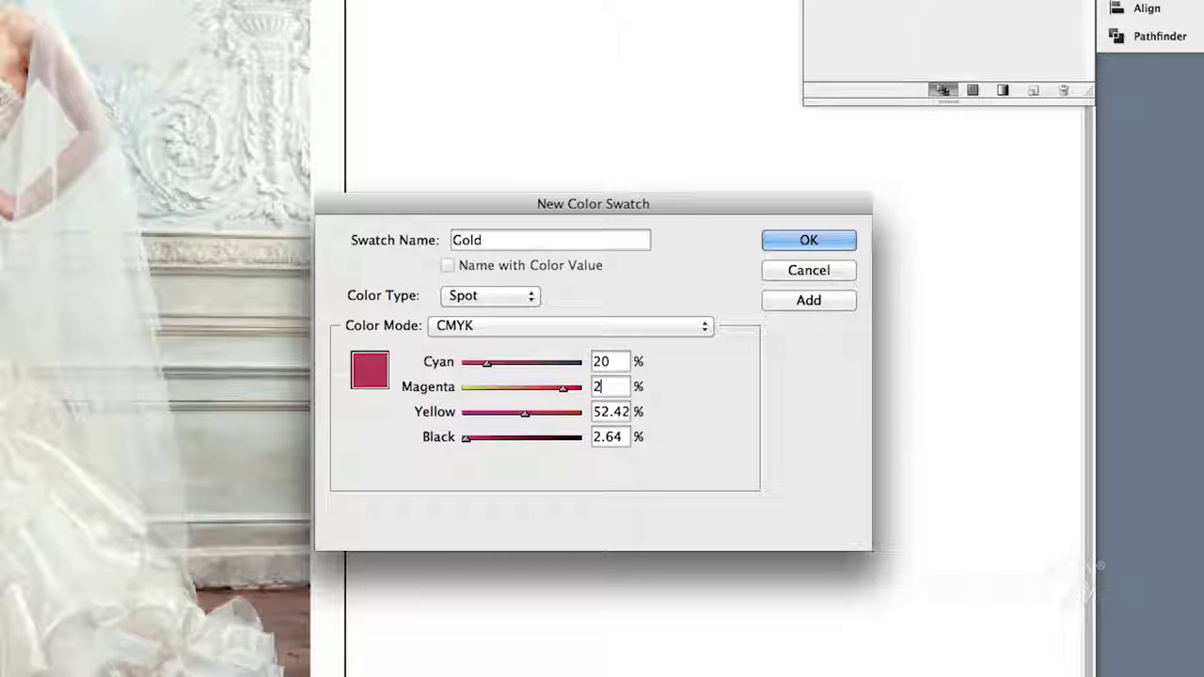
key("Tab")
type("60")
key("Tab")
type("25")
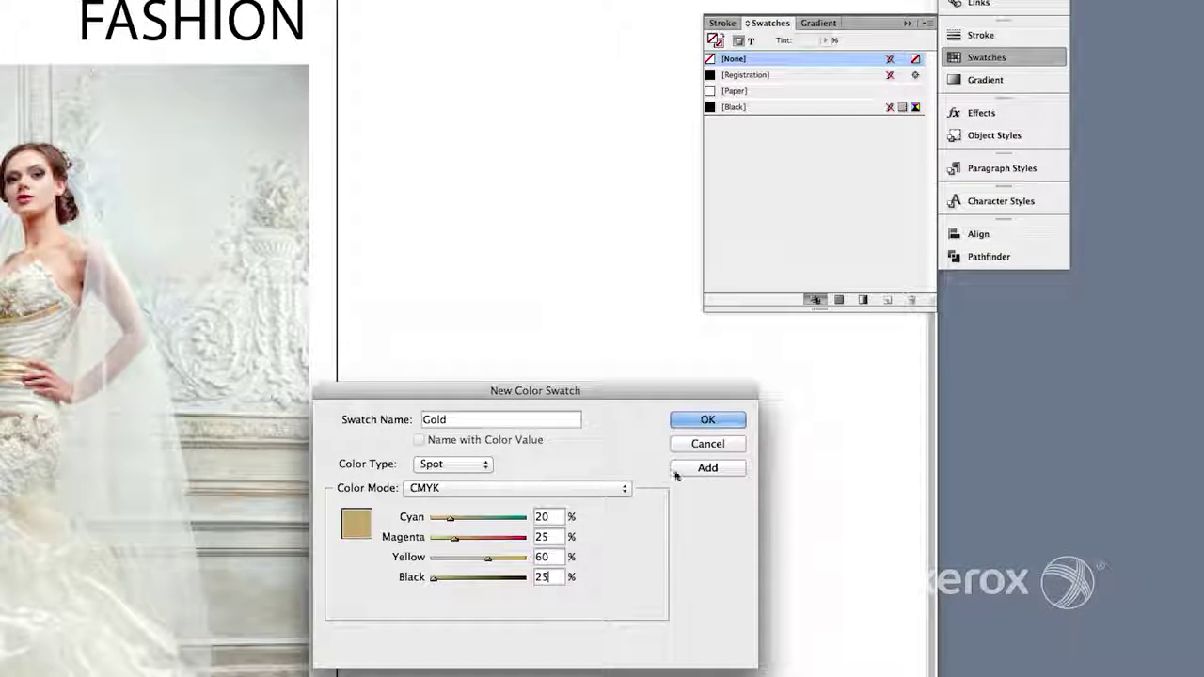
left_click(685, 469)
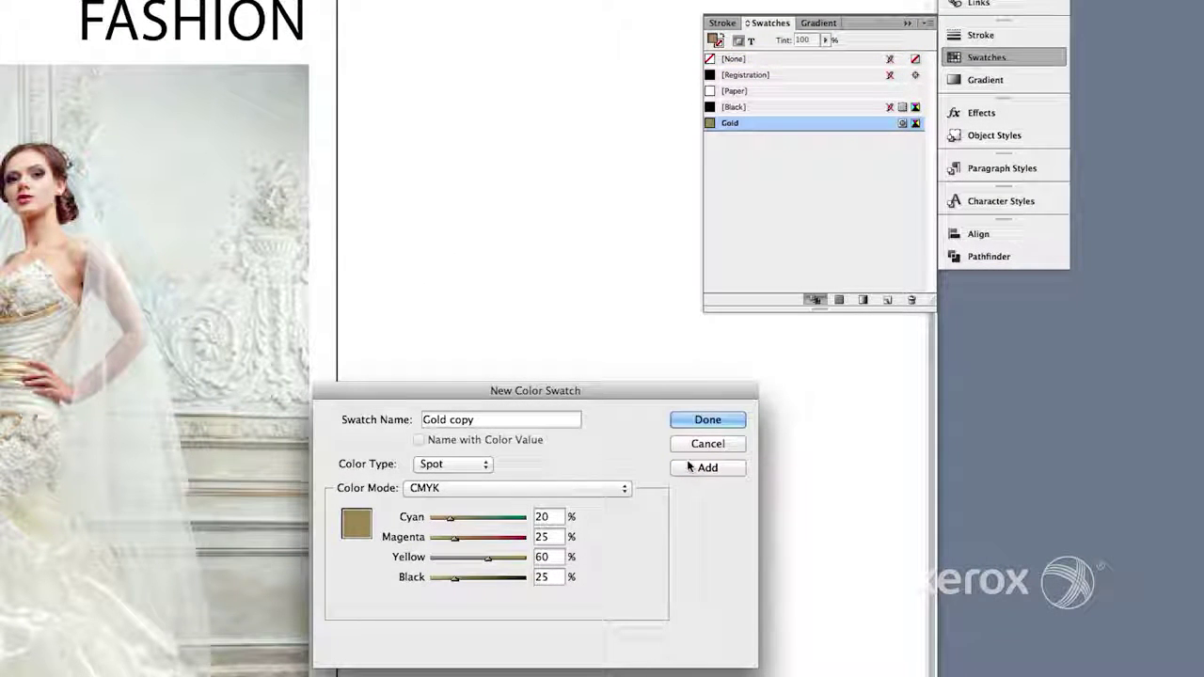
Colour the SAPPHORA FASHION title text with the Gold swatch.
left_click(701, 422)
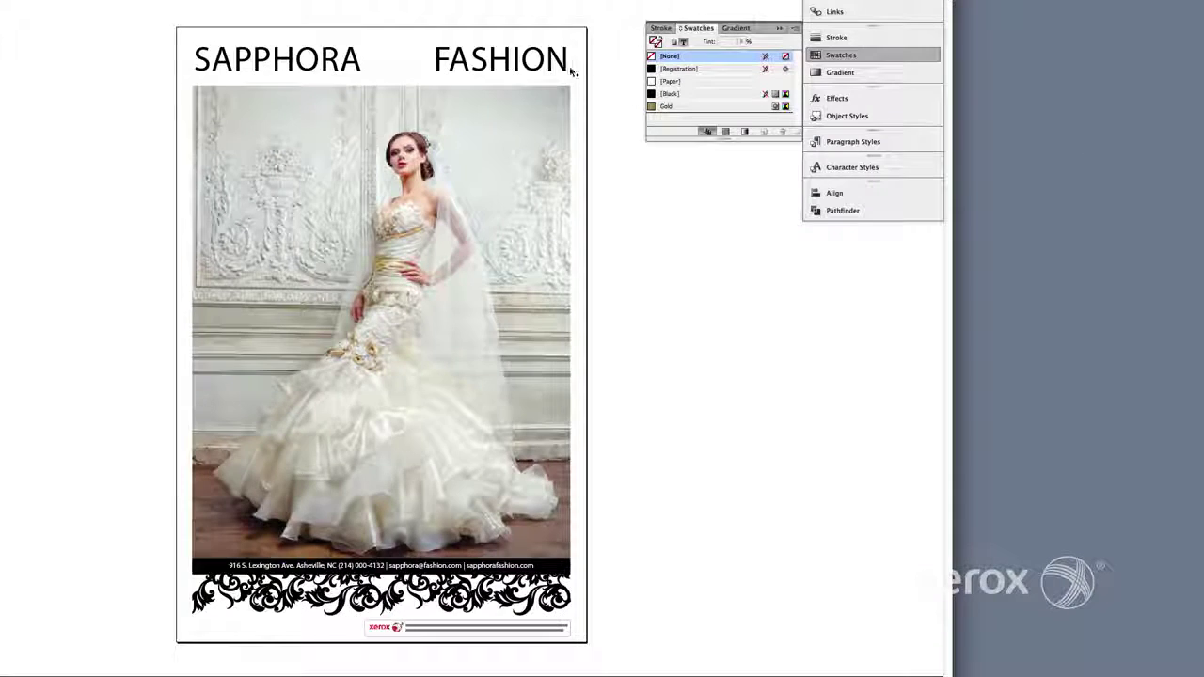
left_click(562, 64)
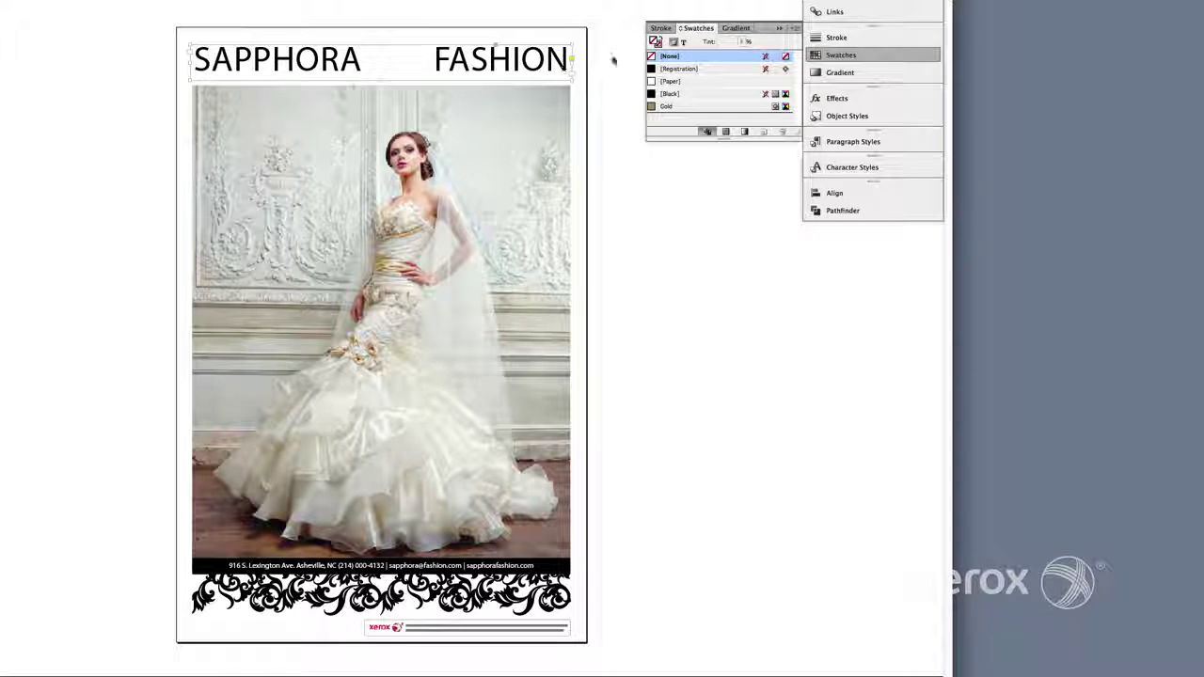
left_click(683, 44)
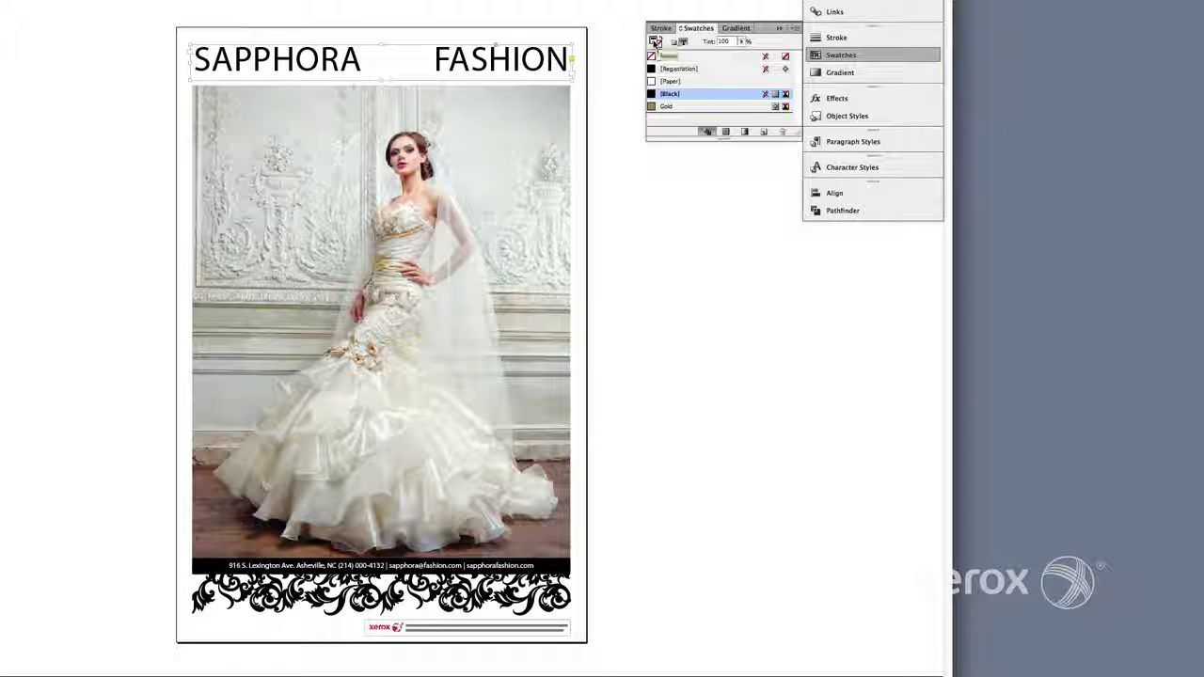
left_click(664, 106)
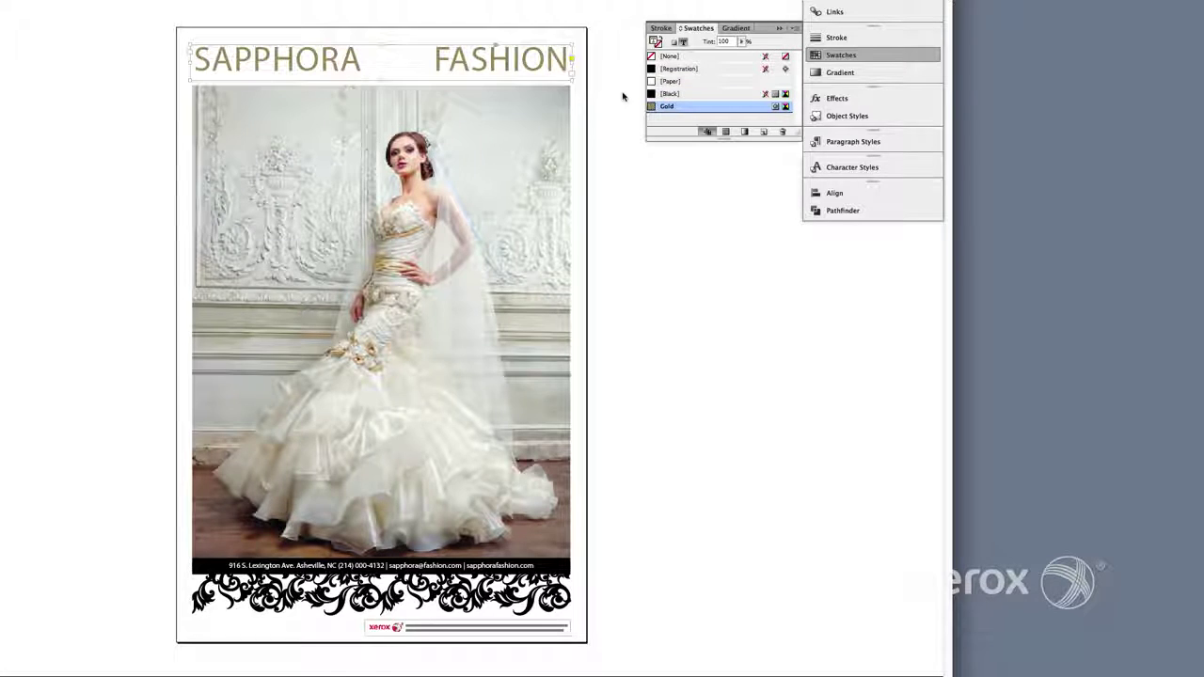
left_click(612, 94)
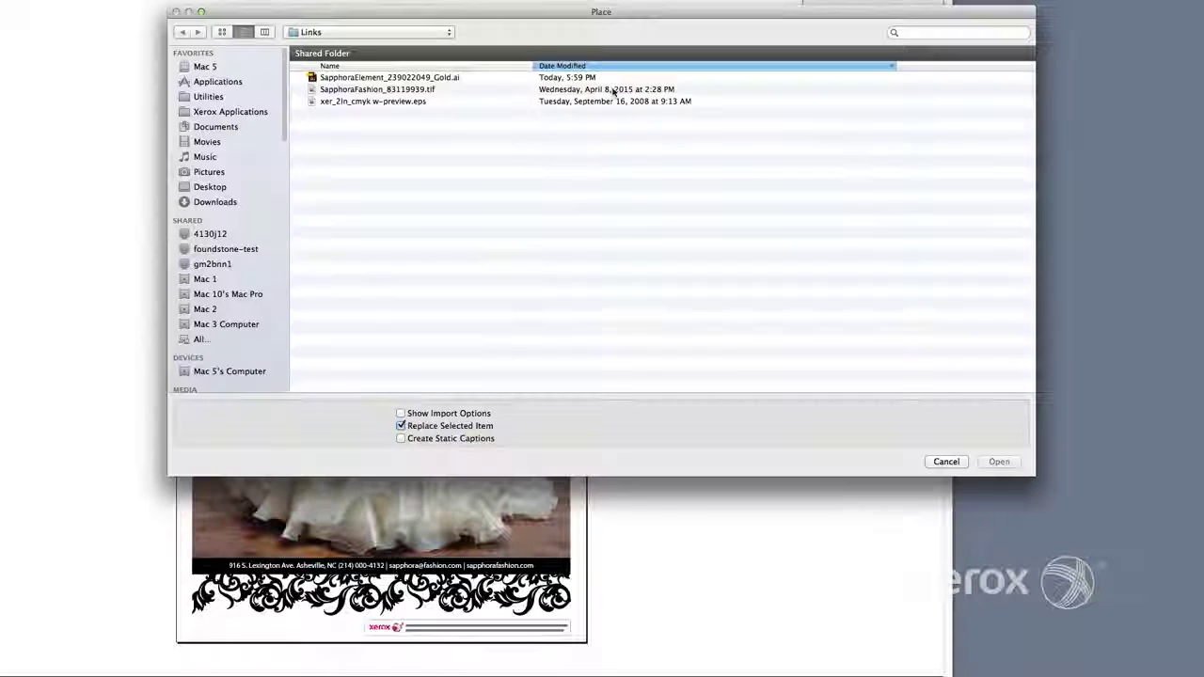
Place SapphoraElement_239022049_Gold.ai between the words SAPPHORA and FASHION.
key("super+d")
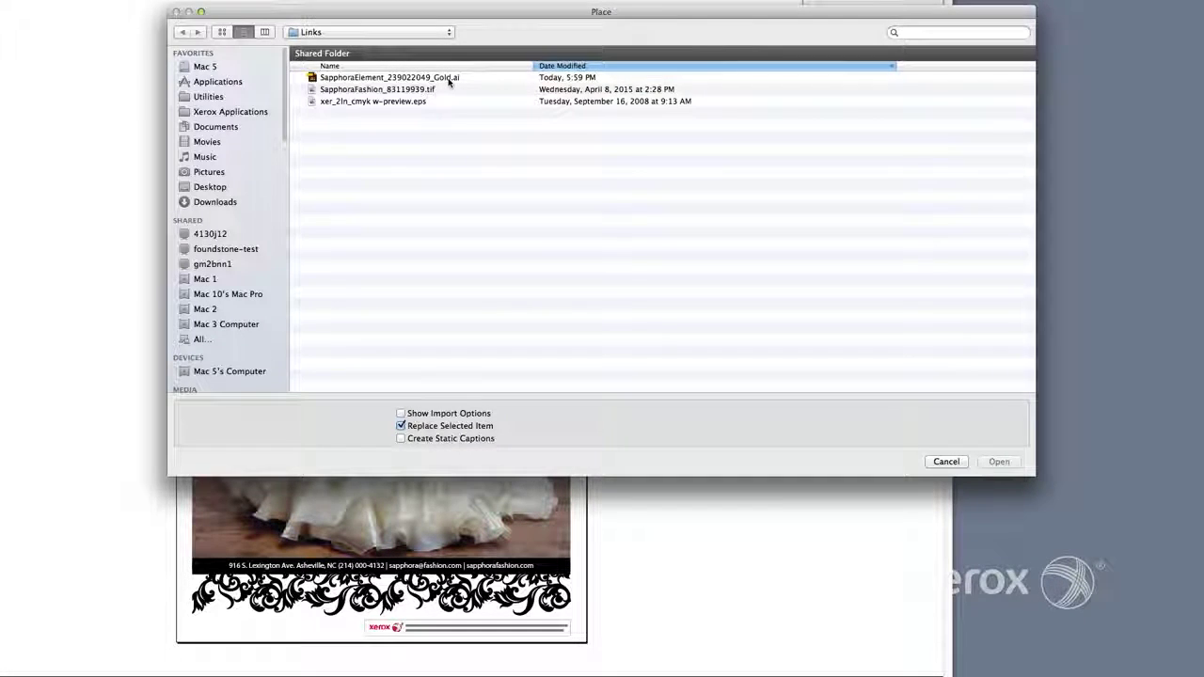
left_click(450, 79)
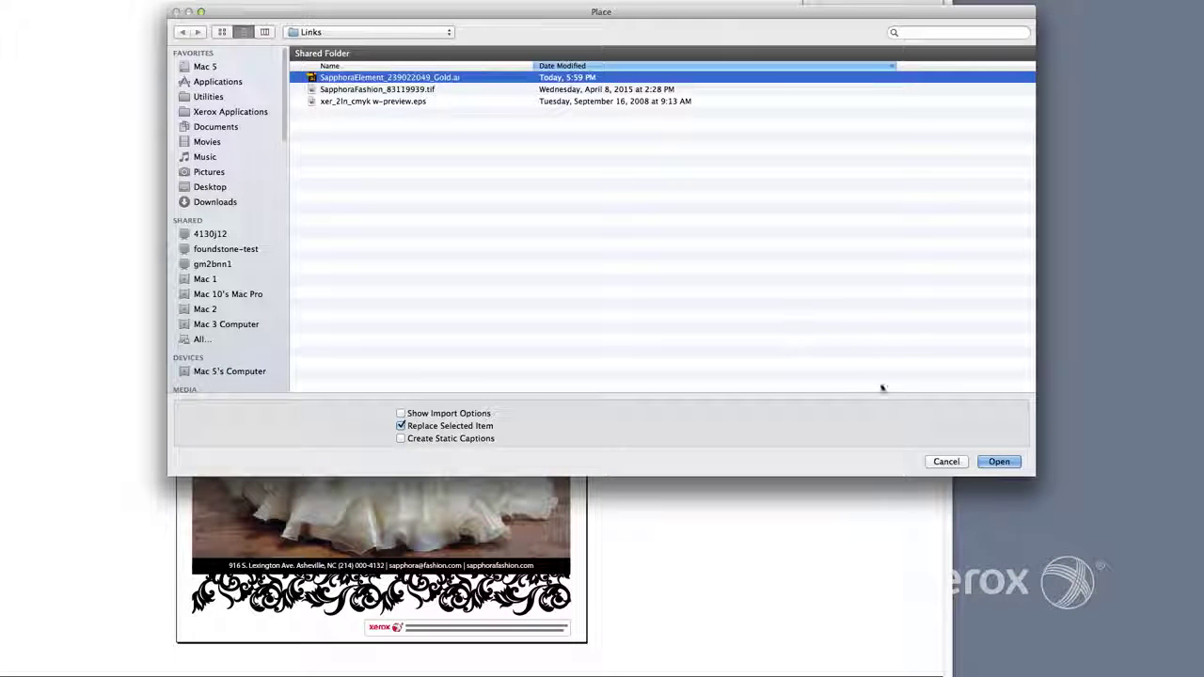
left_click(999, 462)
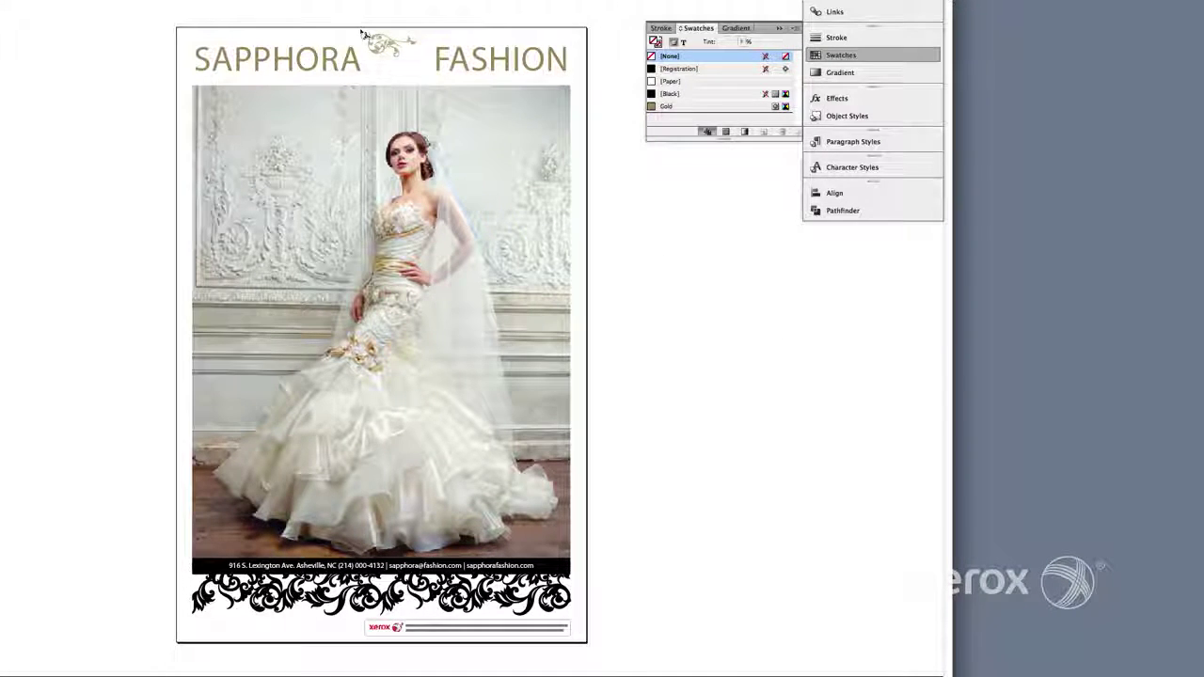
mouse_move(373, 37)
left_mouse_down()
mouse_move(436, 86)
mouse_move(406, 78)
left_mouse_up()
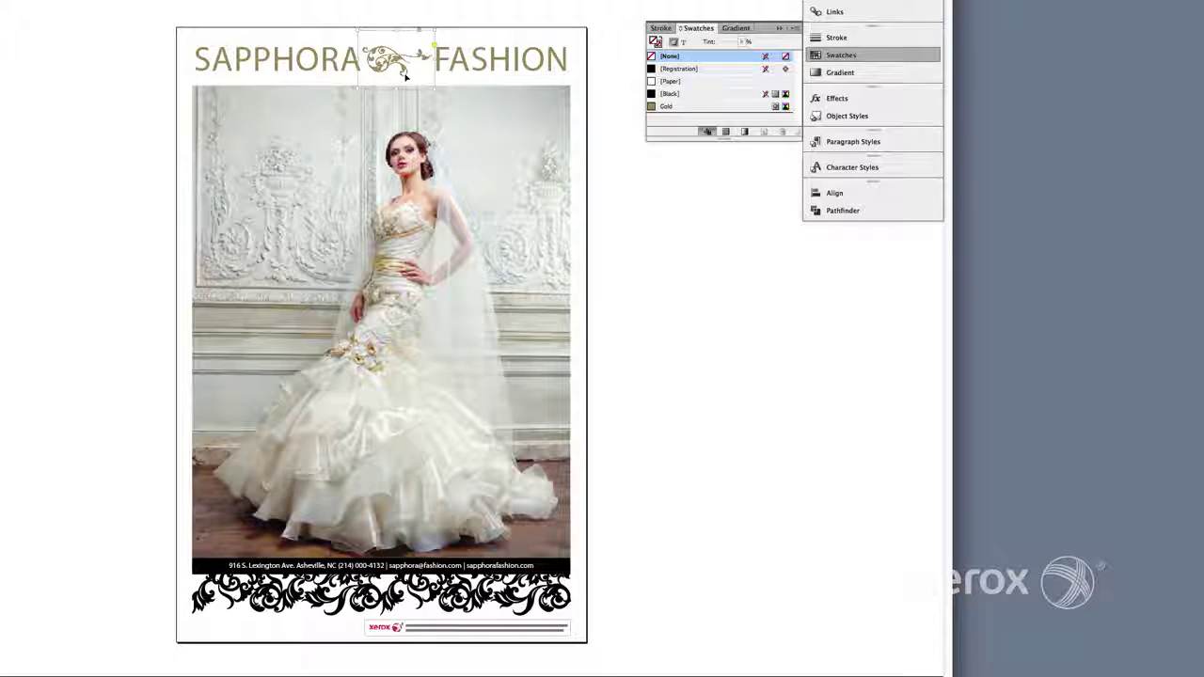
left_click(603, 132)
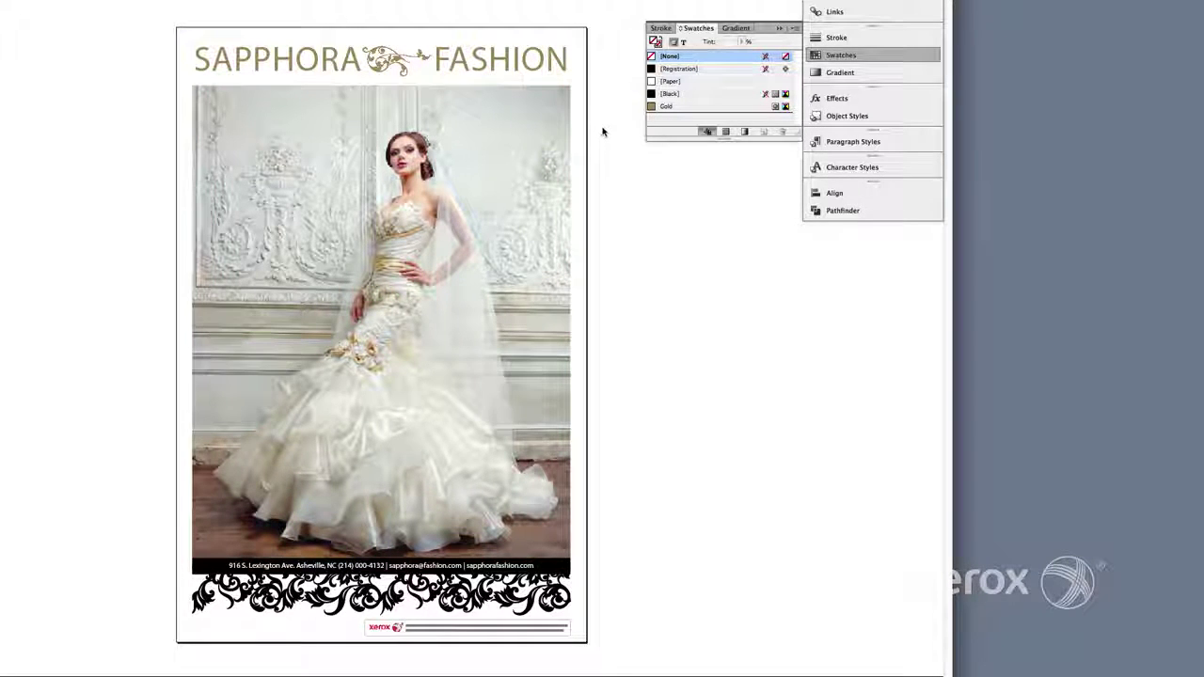
Colour the bottom address bar and ornamental band with the Gold swatch.
left_click(567, 569)
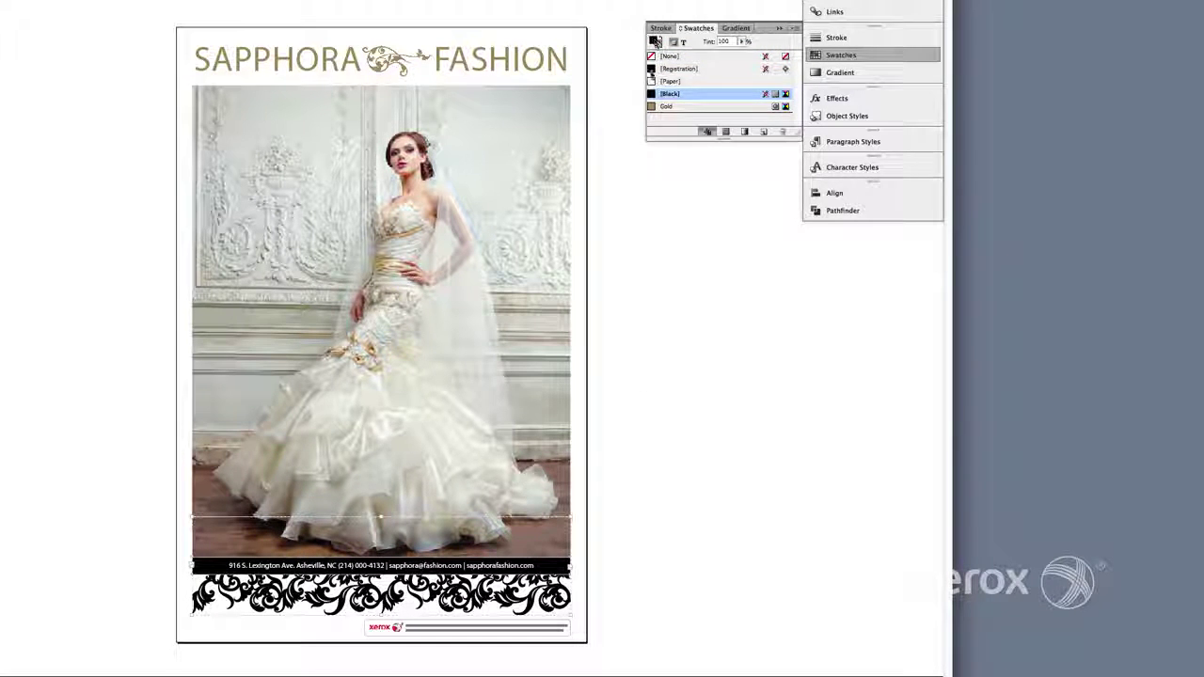
left_click(652, 106)
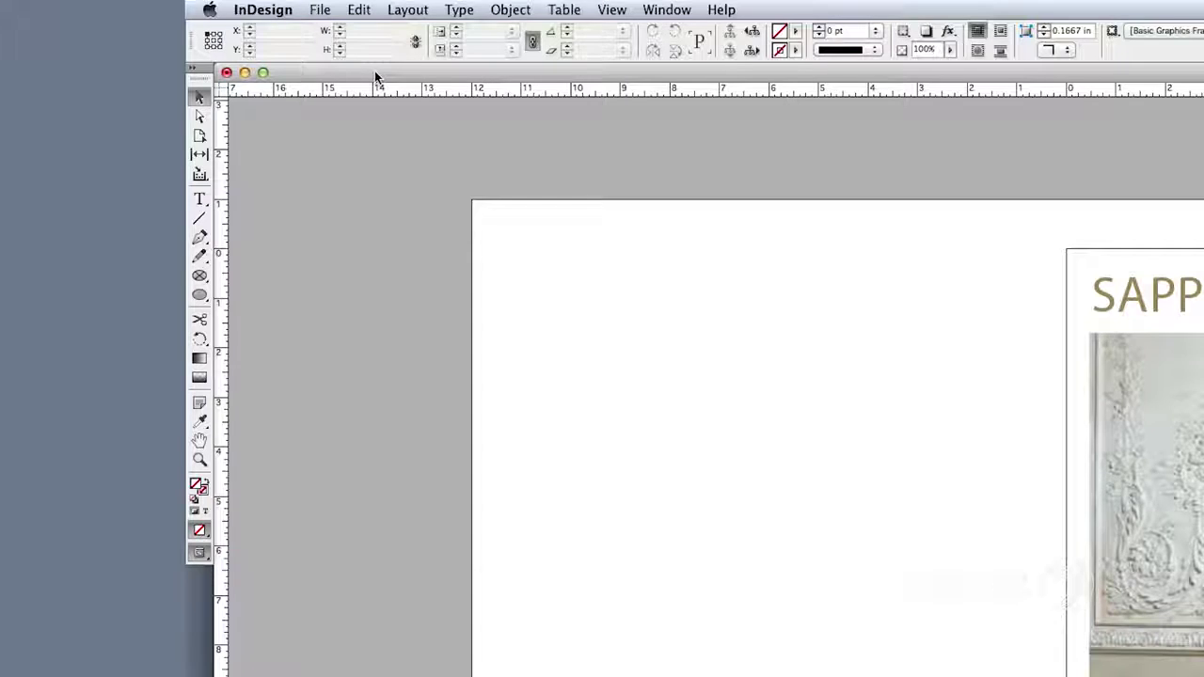
Start a Press Quality PDF export with Acrobat 8/9 (PDF 1.7) compatibility and Acrobat layers enabled.
left_click(318, 11)
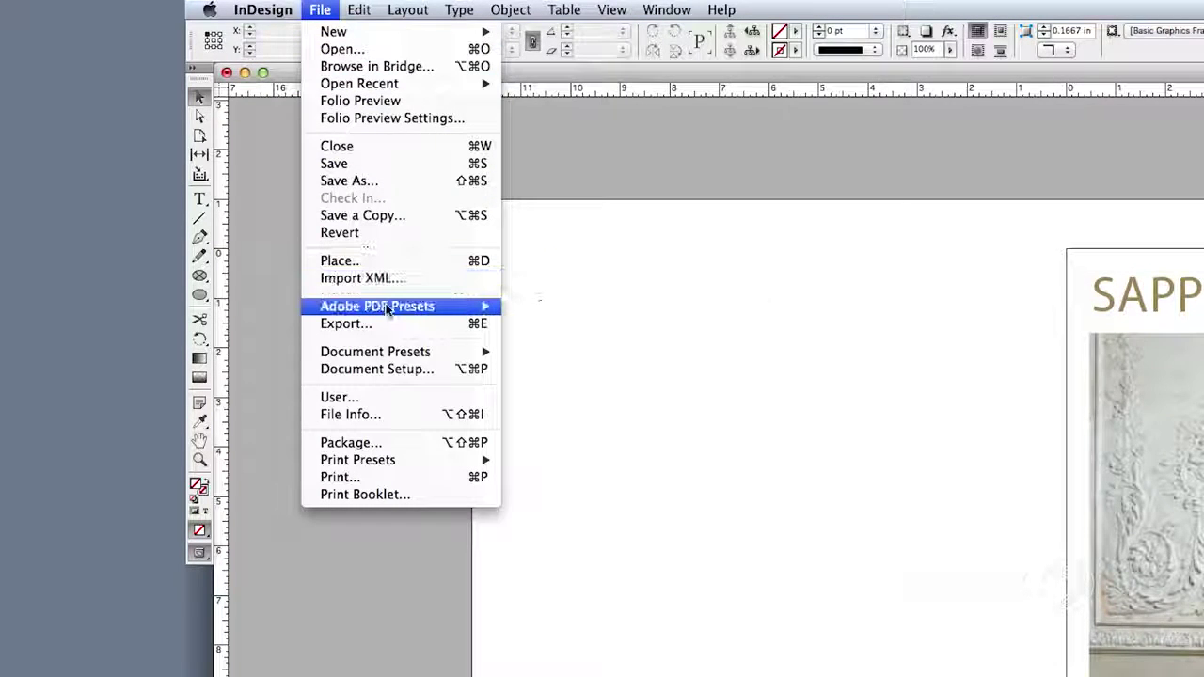
mouse_move(377, 306)
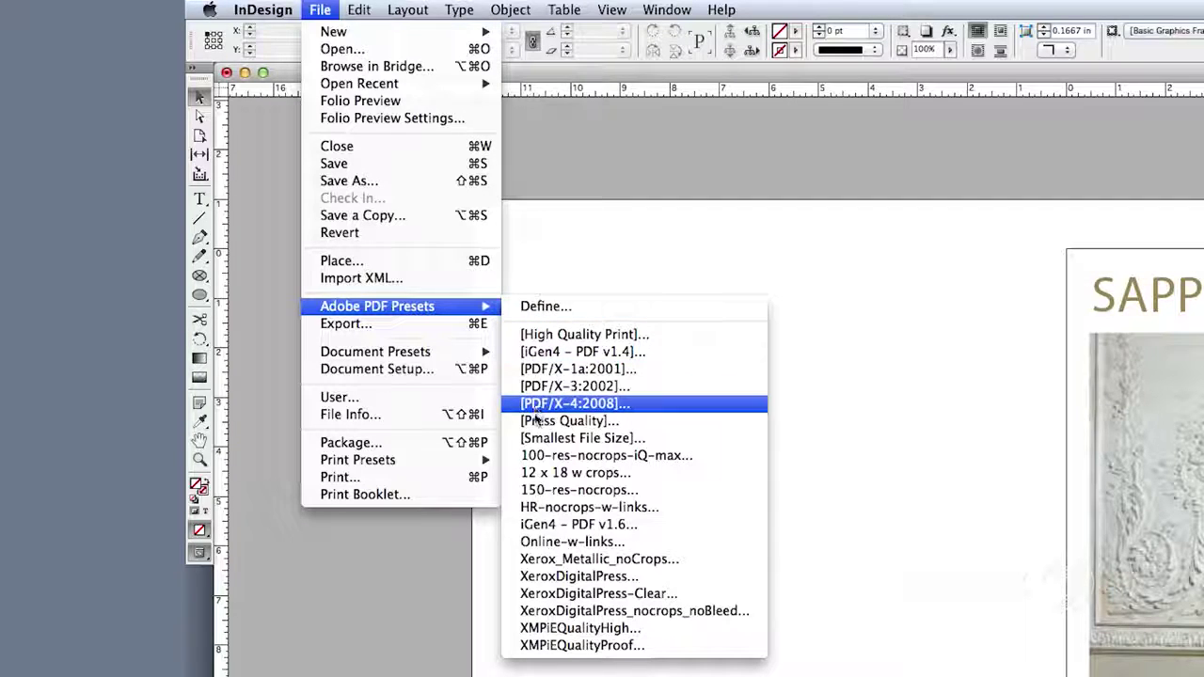
left_click(534, 423)
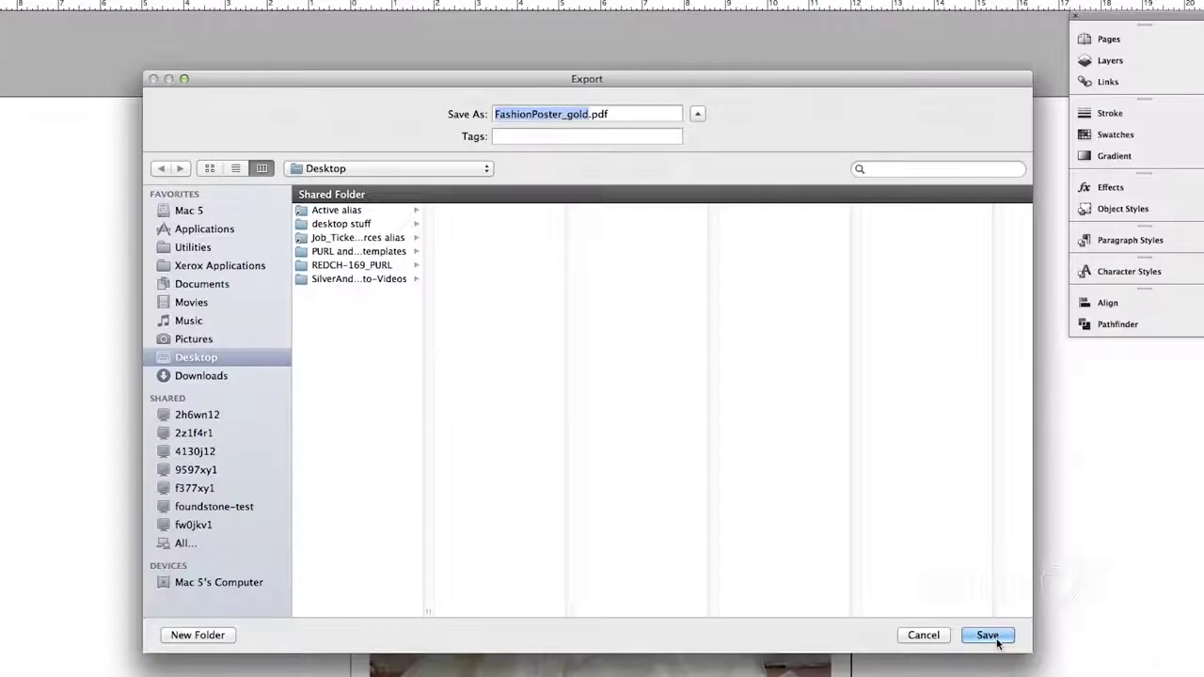
left_click(995, 638)
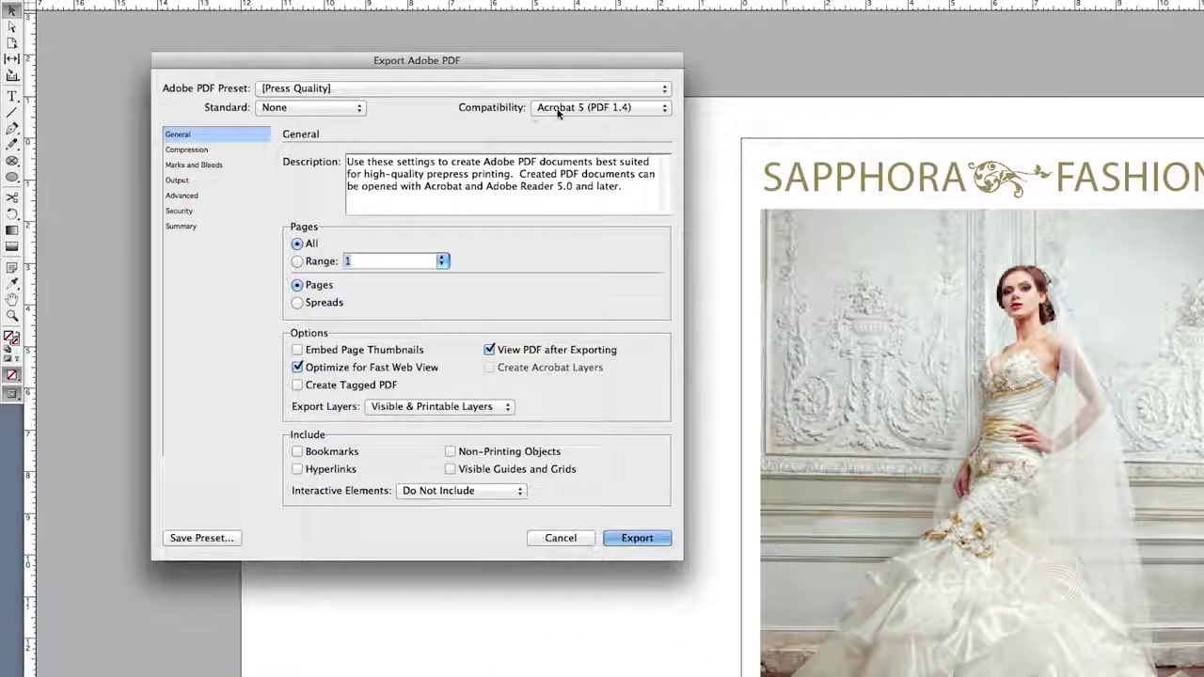
left_click(493, 107)
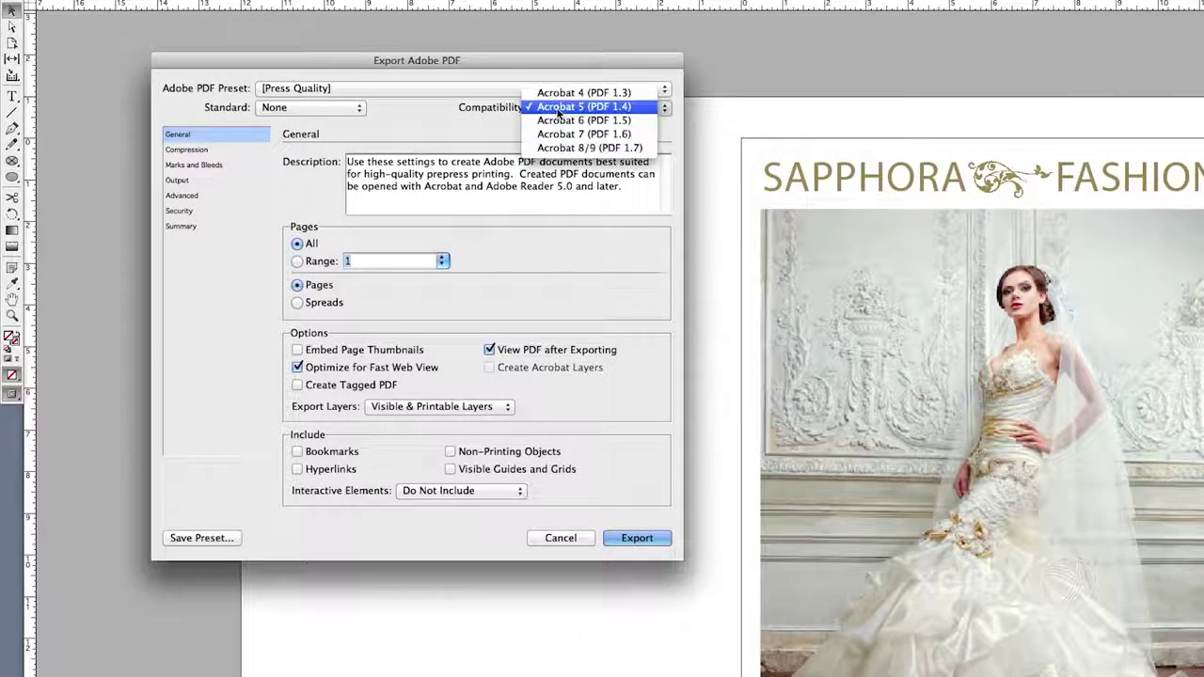
left_click(561, 148)
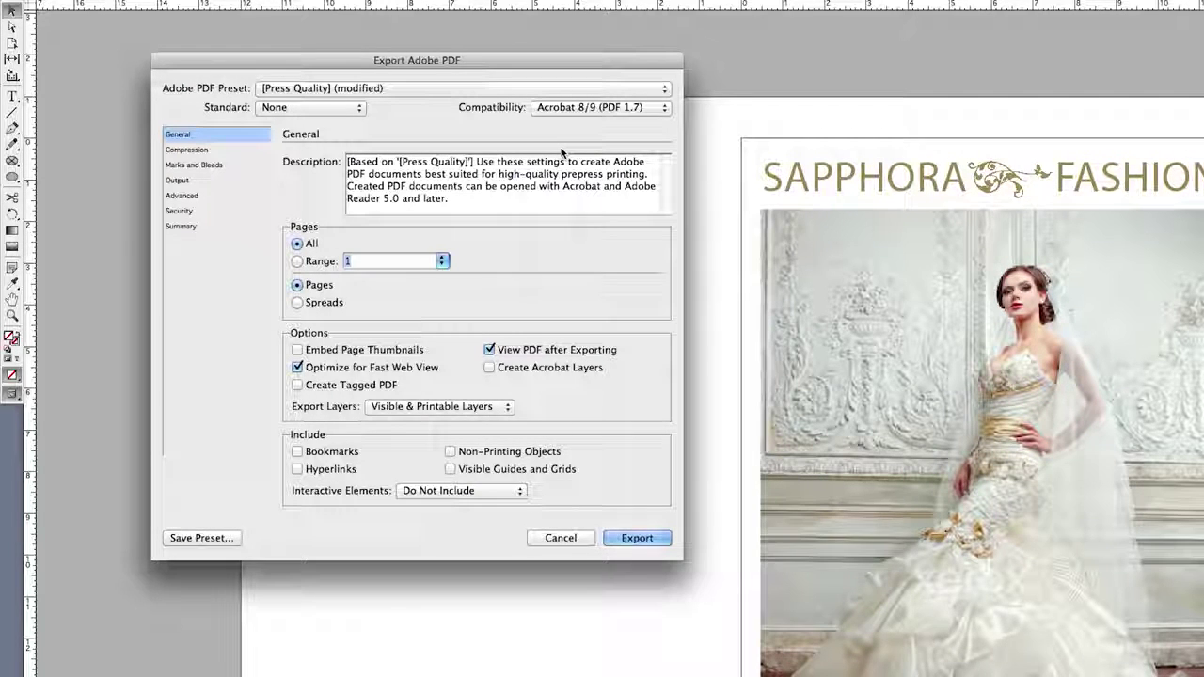
left_click(489, 367)
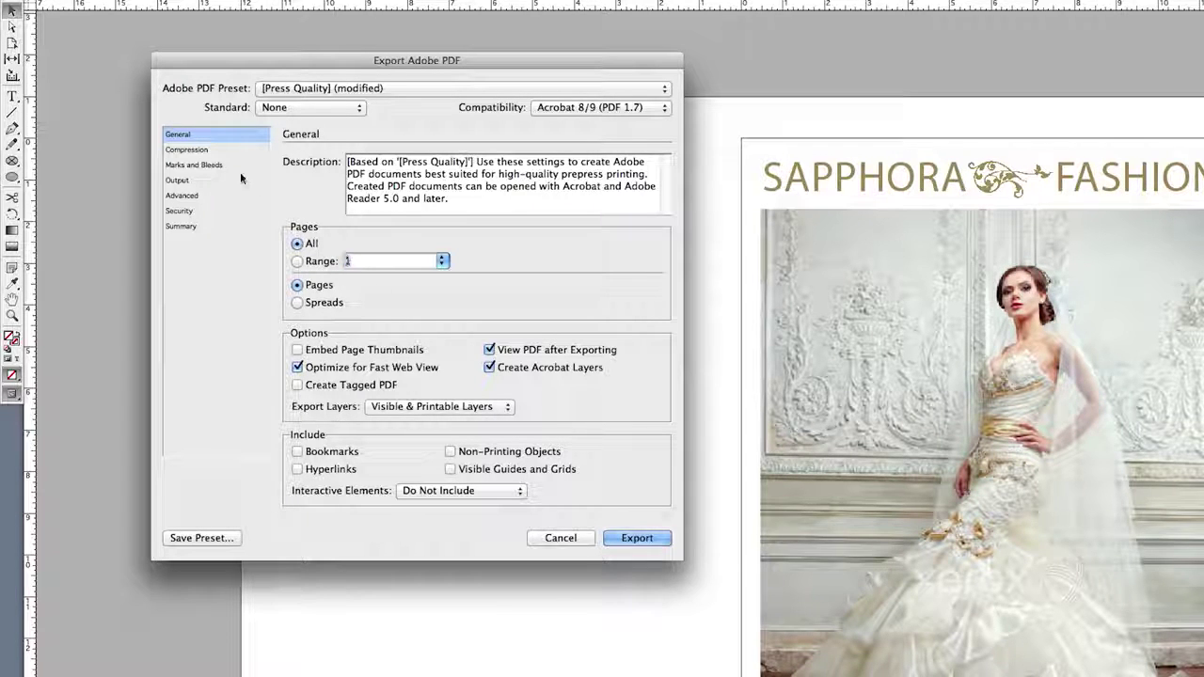
Set colour images to Do Not Downsample with Maximum-quality JPEG compression.
left_click(187, 150)
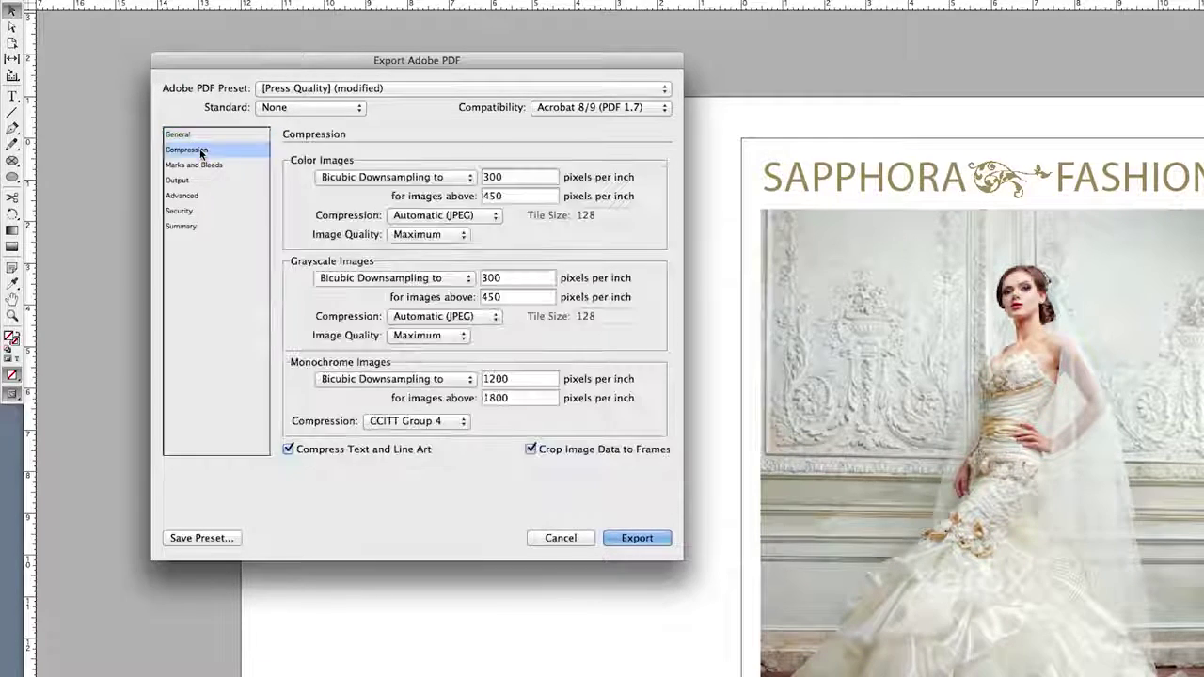
left_click(390, 177)
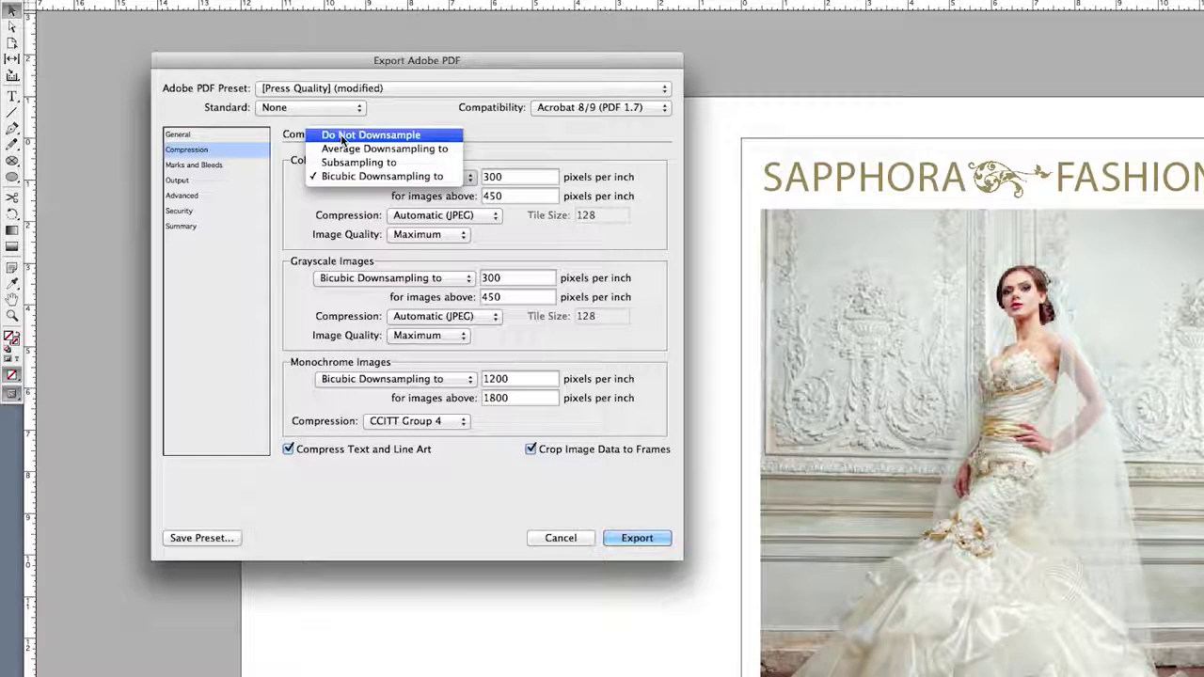
left_click(341, 139)
left_click(405, 215)
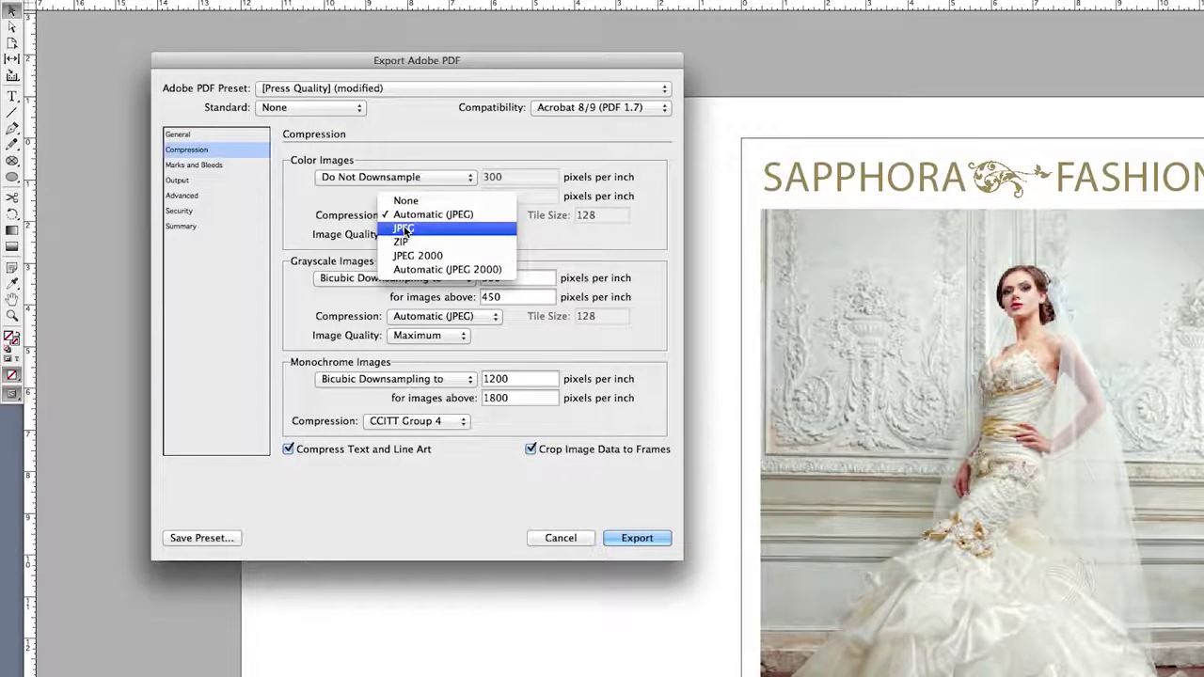
left_click(405, 229)
left_click(404, 235)
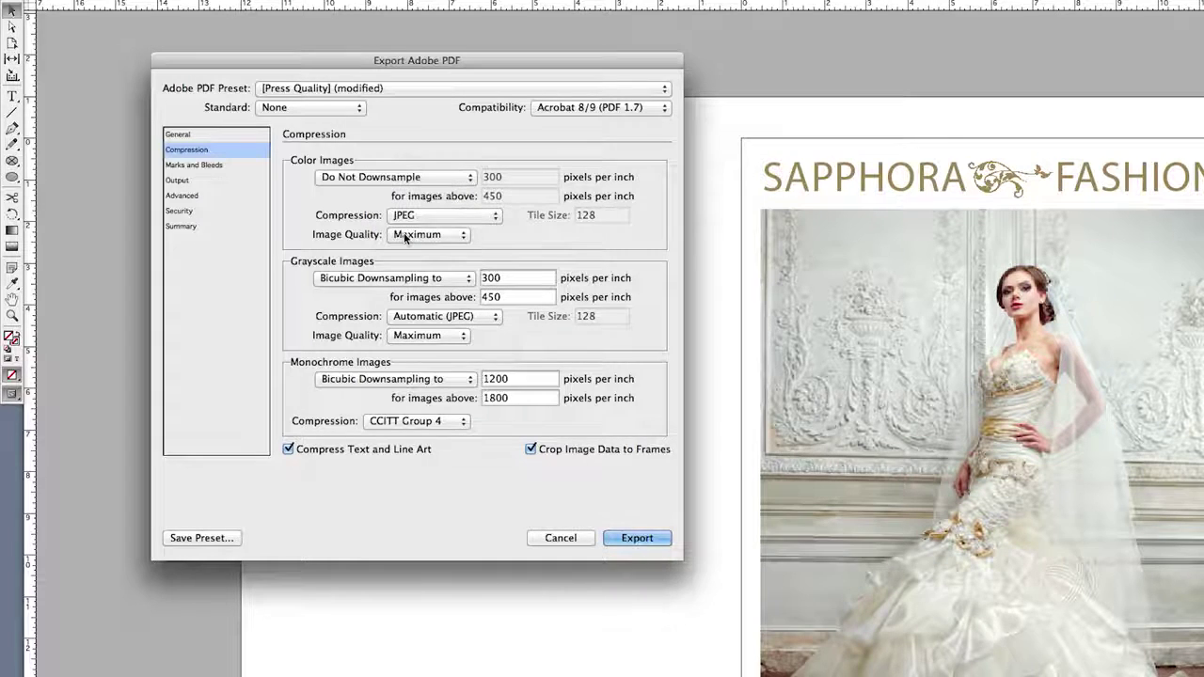
Set grayscale images to Do Not Downsample with Maximum-quality JPEG compression.
left_click(379, 279)
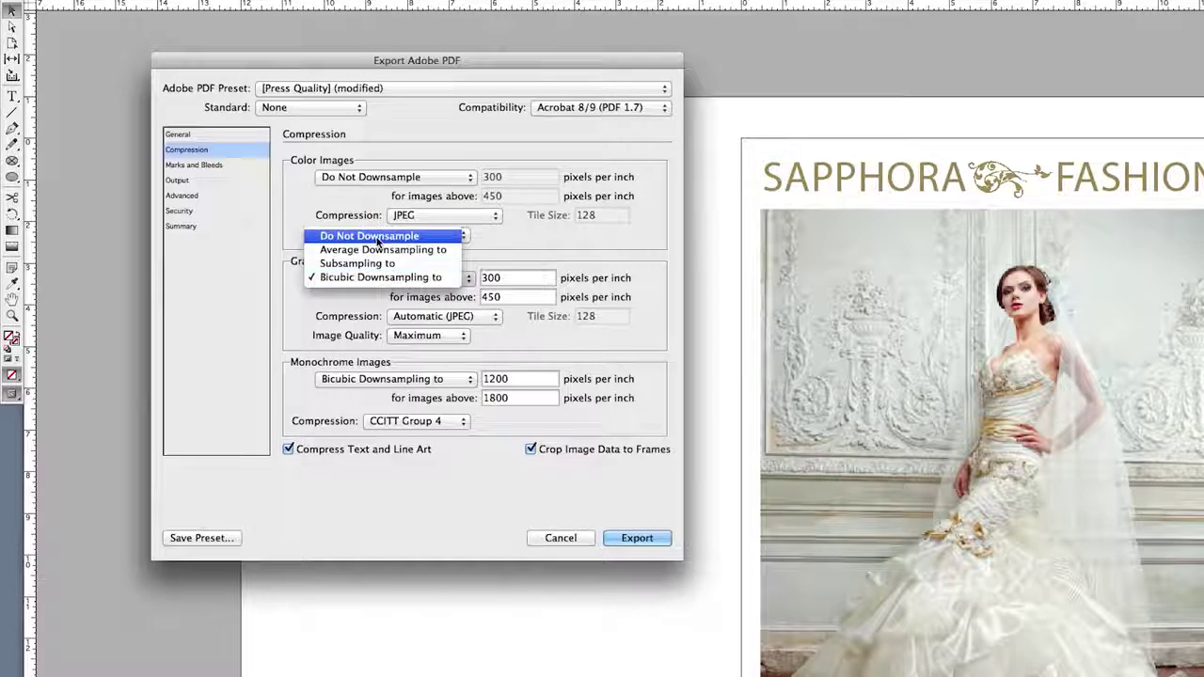
left_click(377, 236)
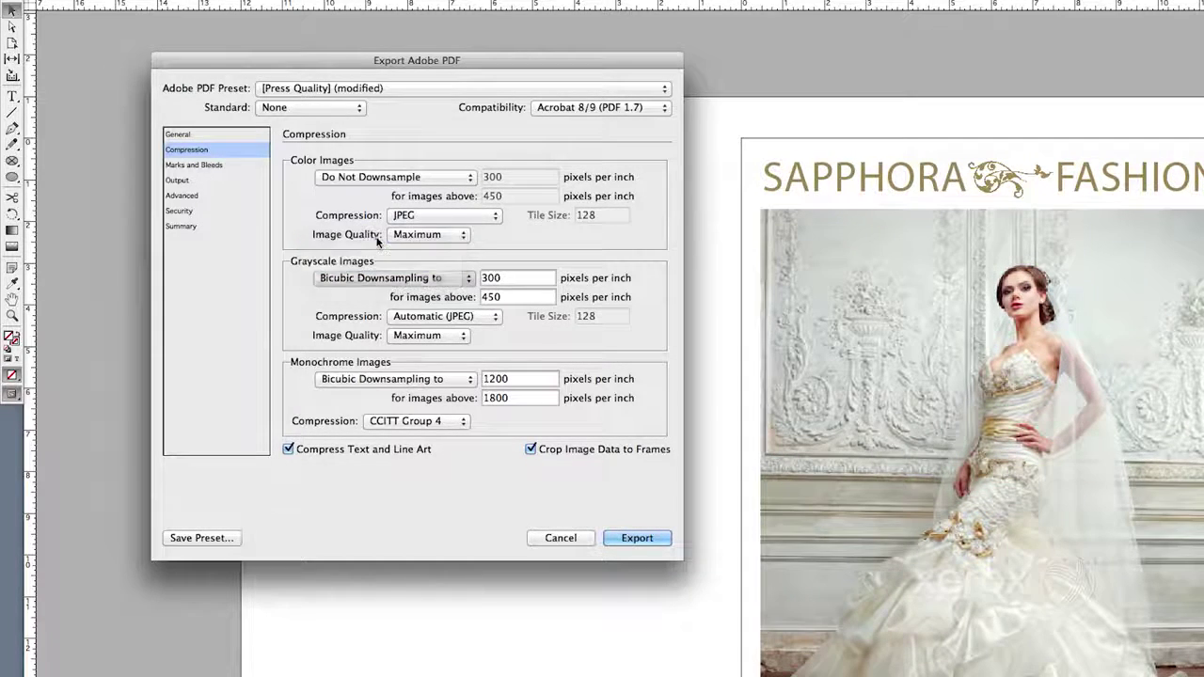
left_click(404, 317)
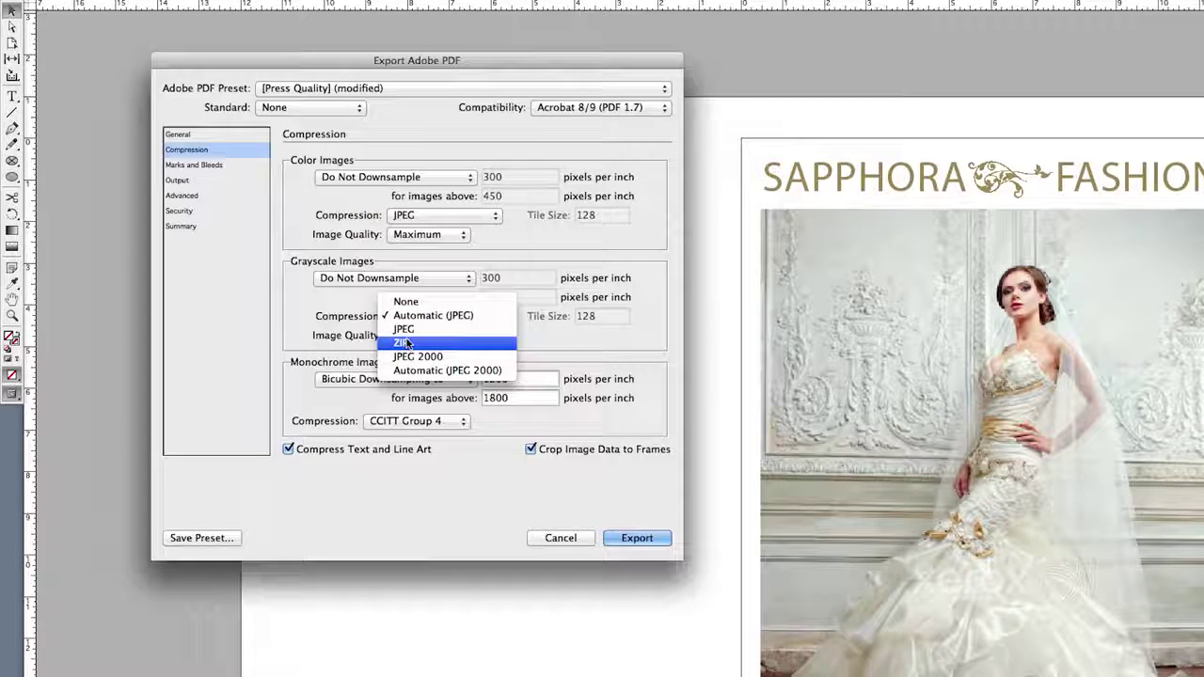
left_click(418, 316)
left_click(412, 337)
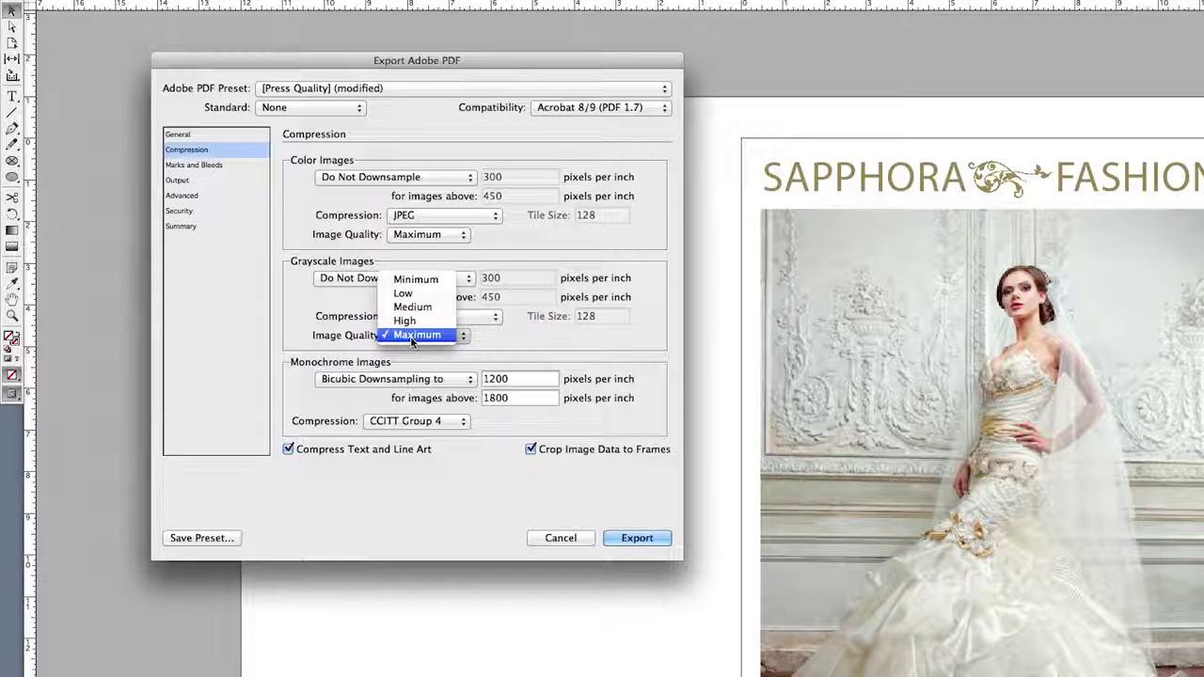
left_click(412, 337)
Set monochrome images to Do Not Downsample, keeping CCITT Group 4 compression.
left_click(450, 380)
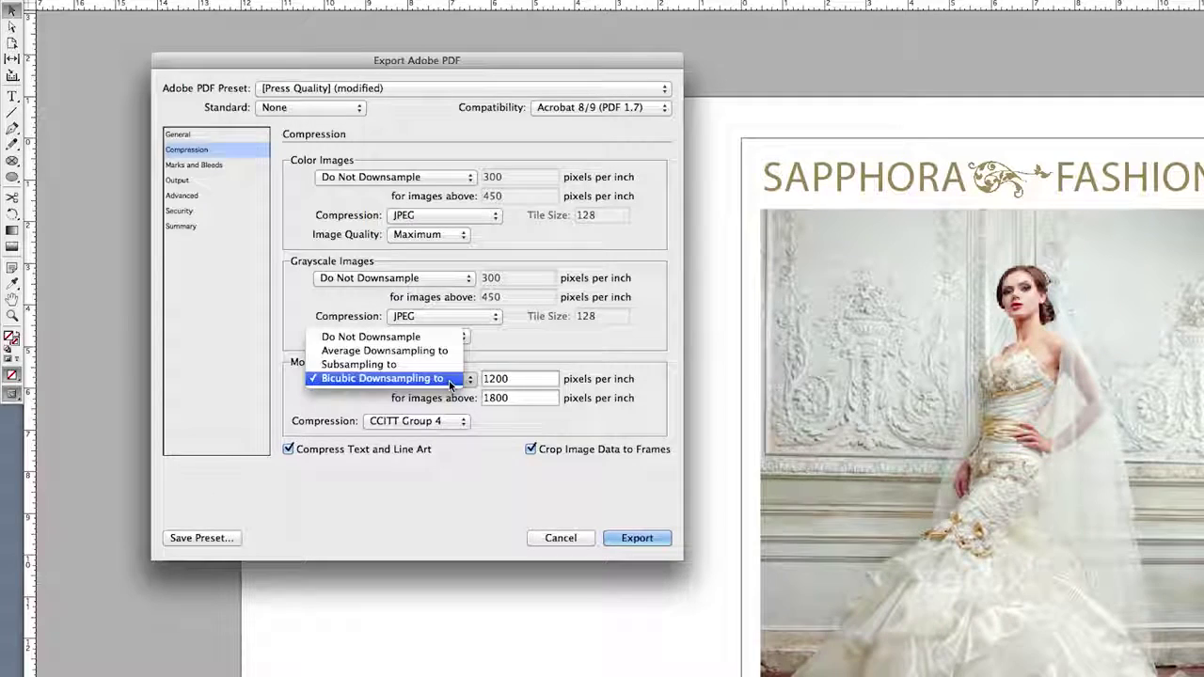
left_click(436, 338)
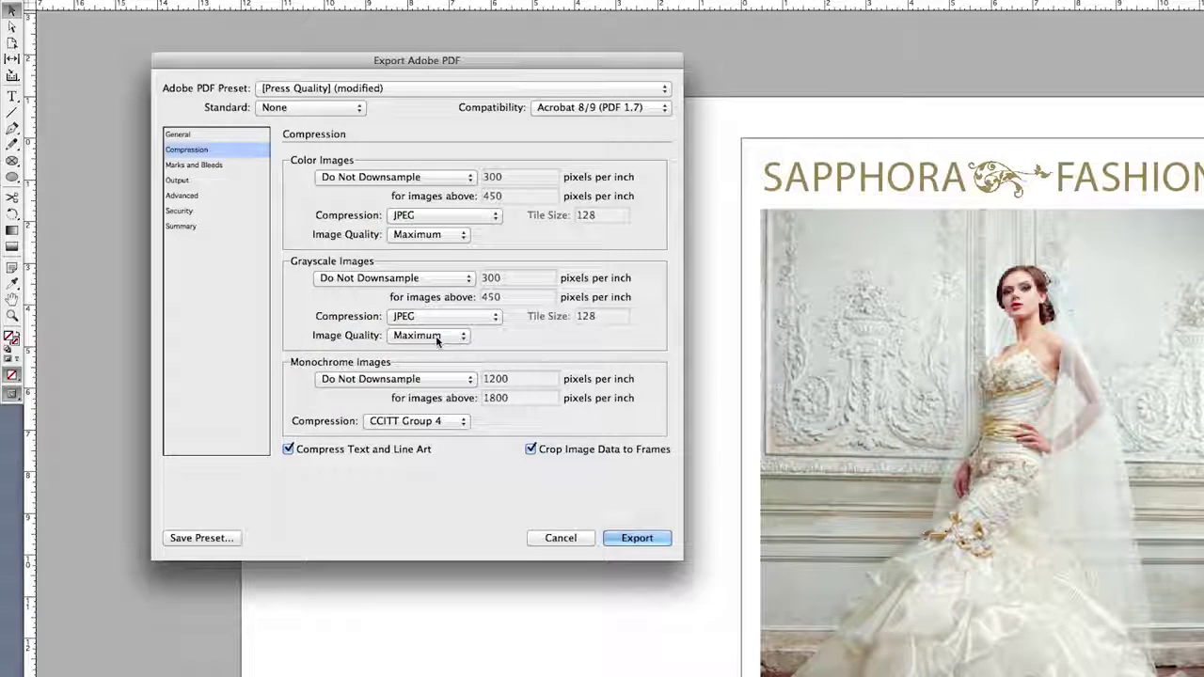
left_click(434, 422)
left_click(436, 424)
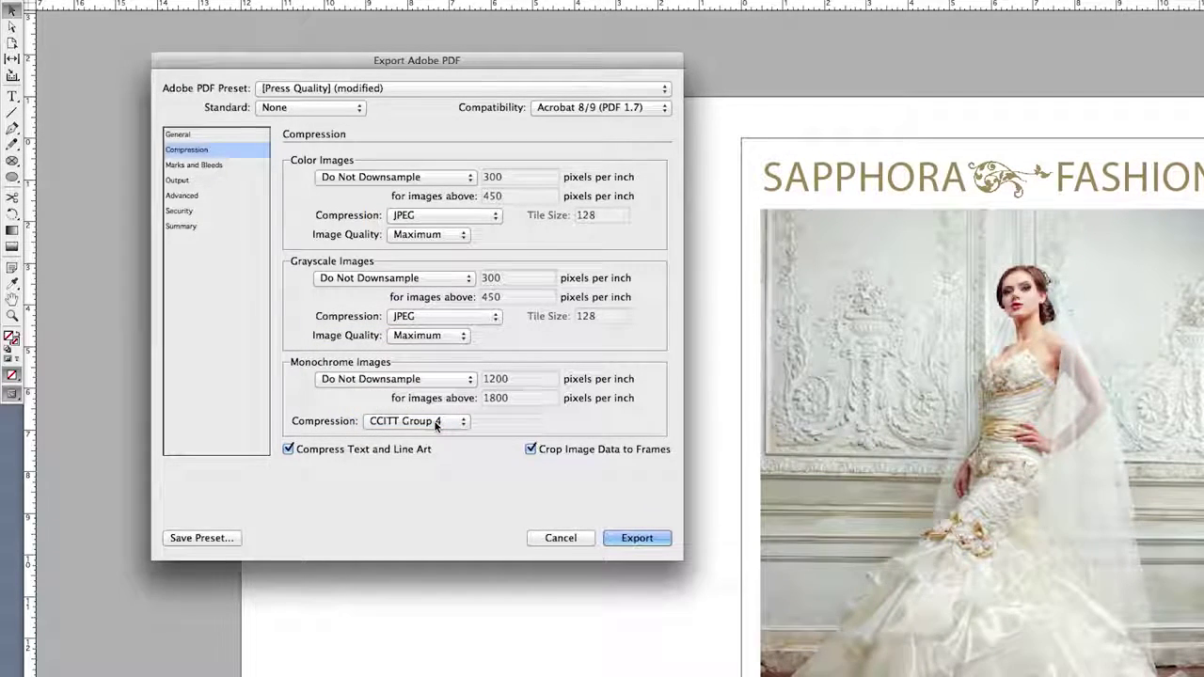
left_click(211, 166)
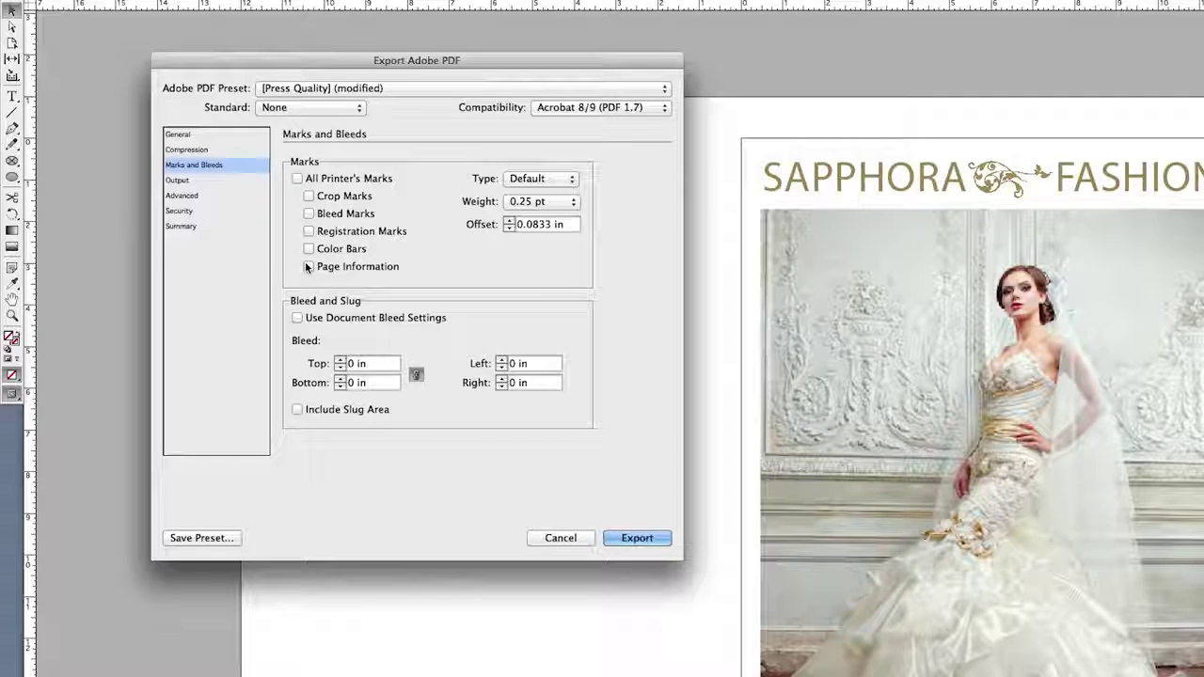
Set Output to No Color Conversion and Include All RGB and Tagged Source CMYK profiles.
left_click(182, 184)
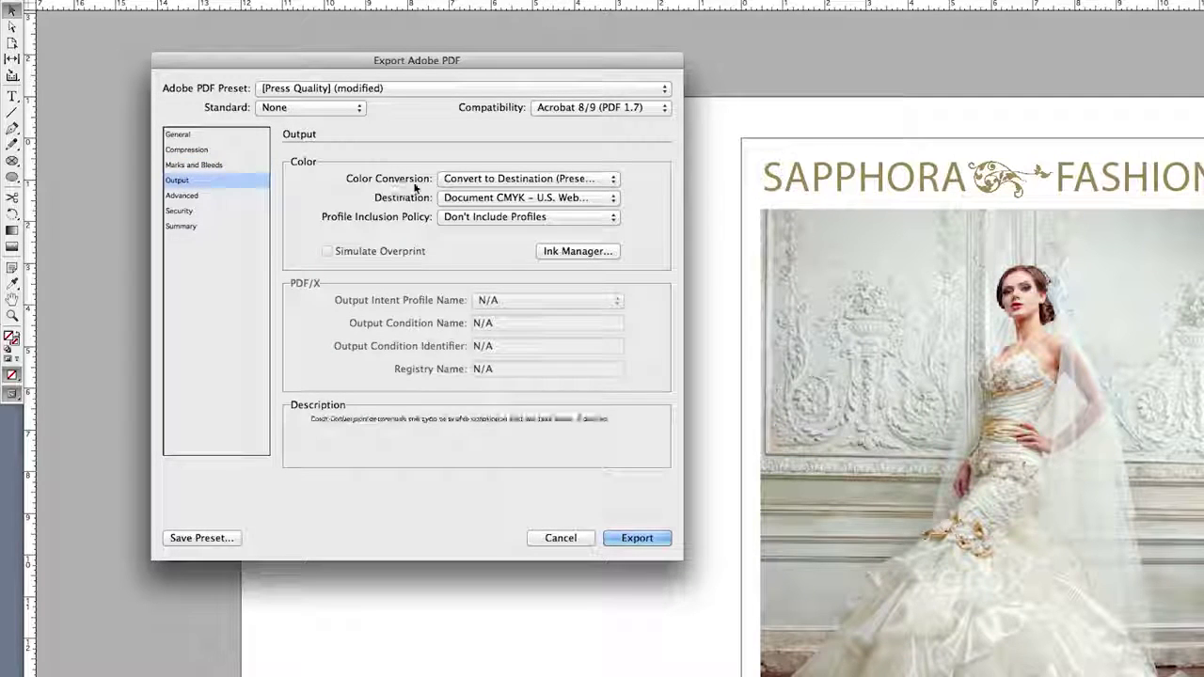
left_click(517, 179)
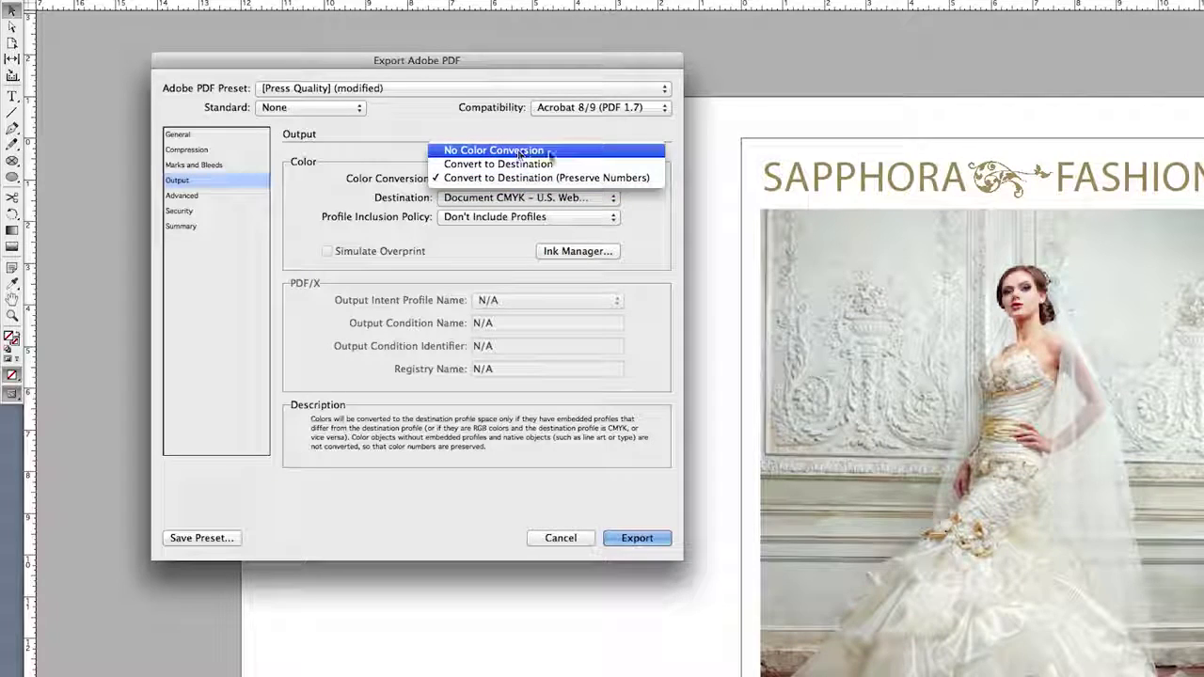
left_click(551, 152)
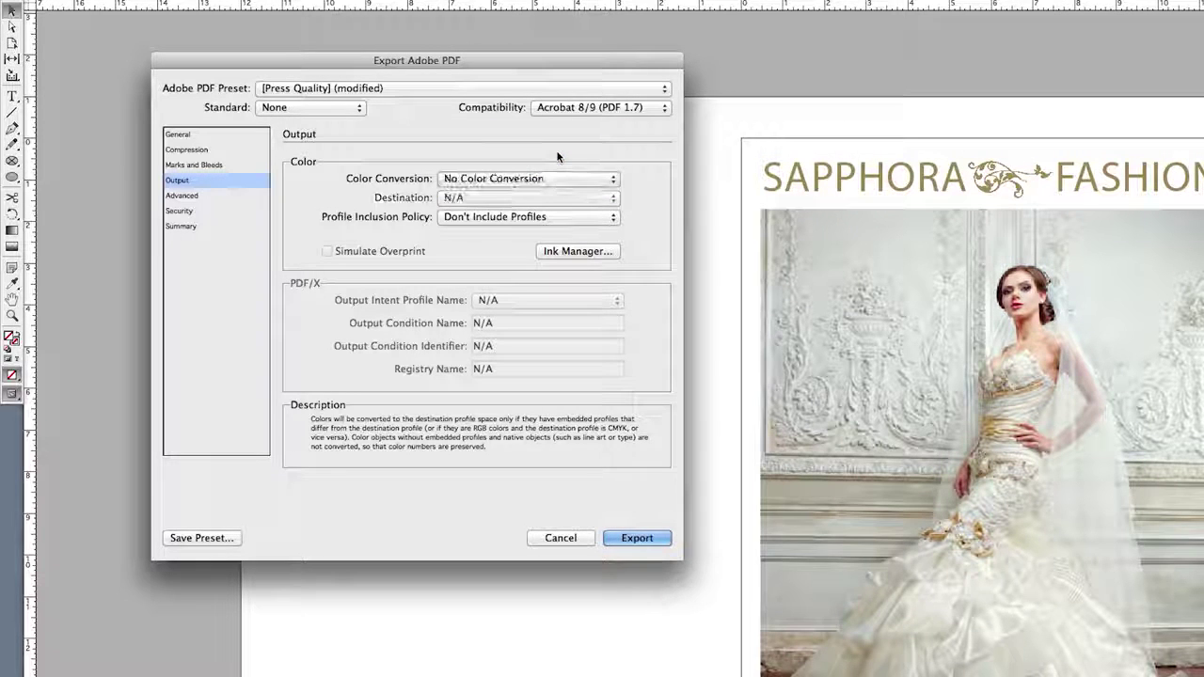
left_click(536, 217)
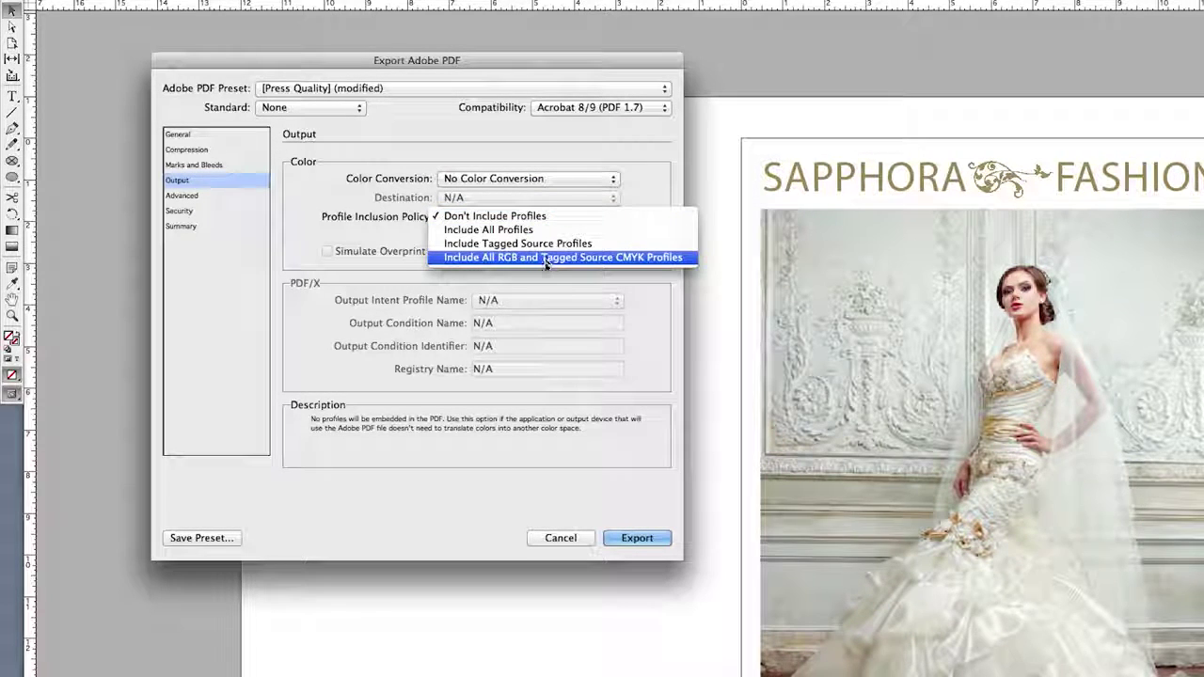
left_click(544, 257)
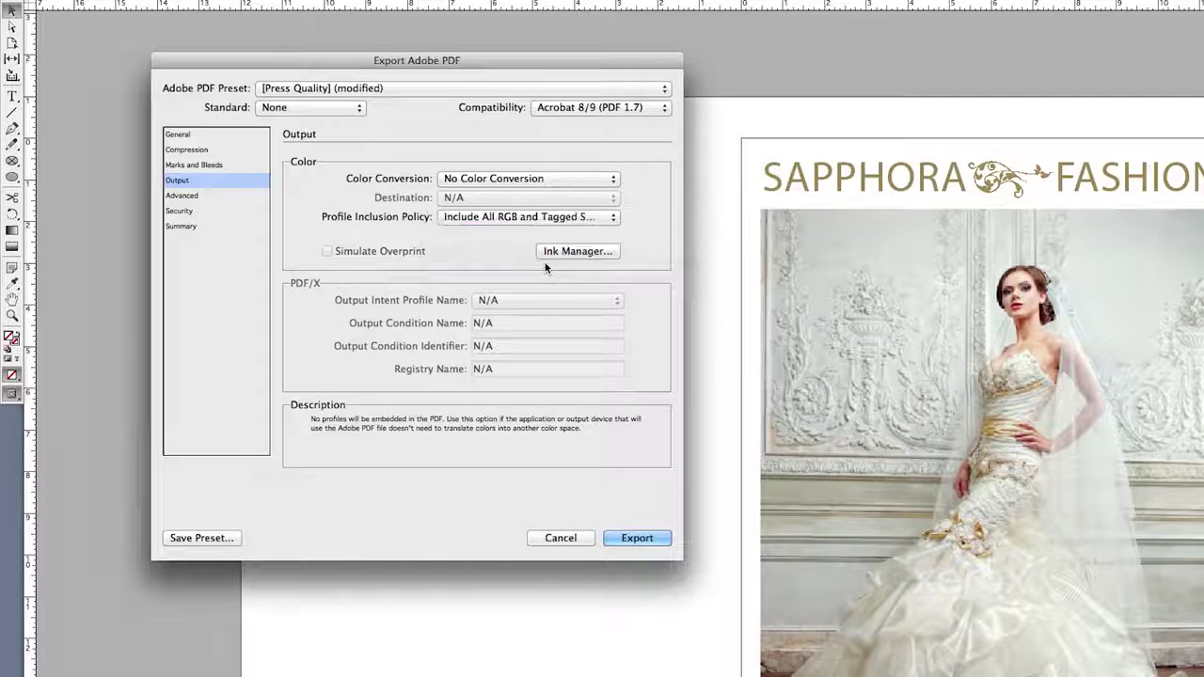
Confirm Gold stays spot, save the preset 'Xerox Metallic Ink', and export the PDF.
left_click(607, 253)
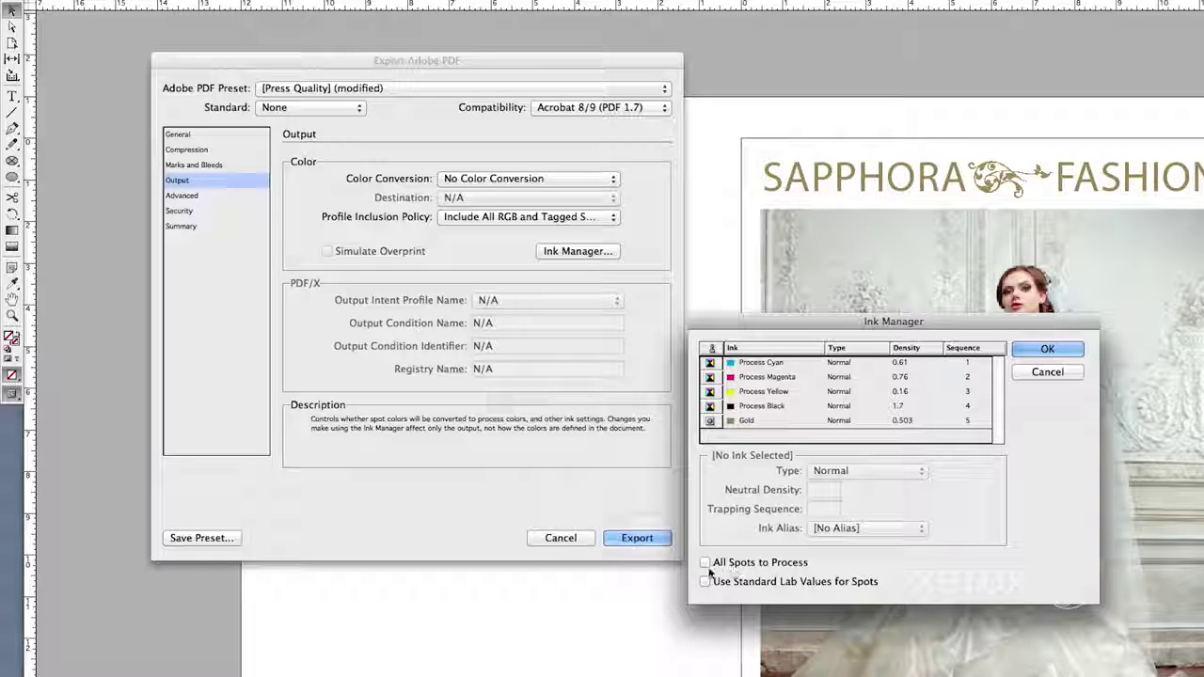
left_click(1048, 373)
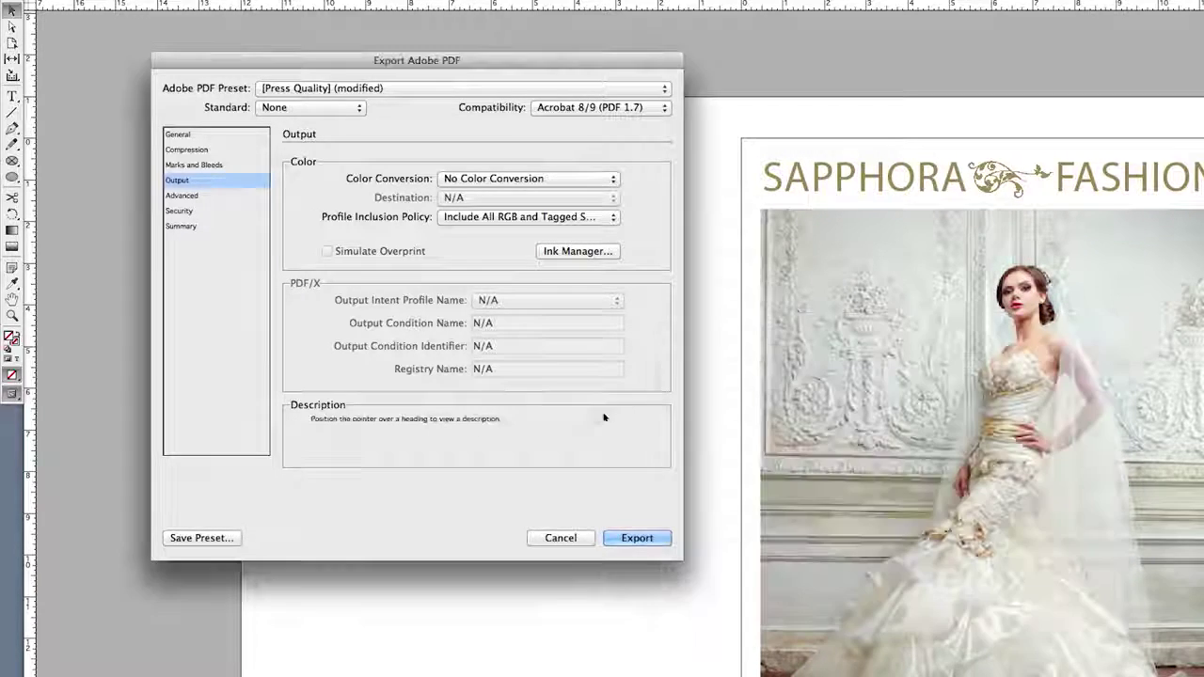
left_click(222, 538)
type("X")
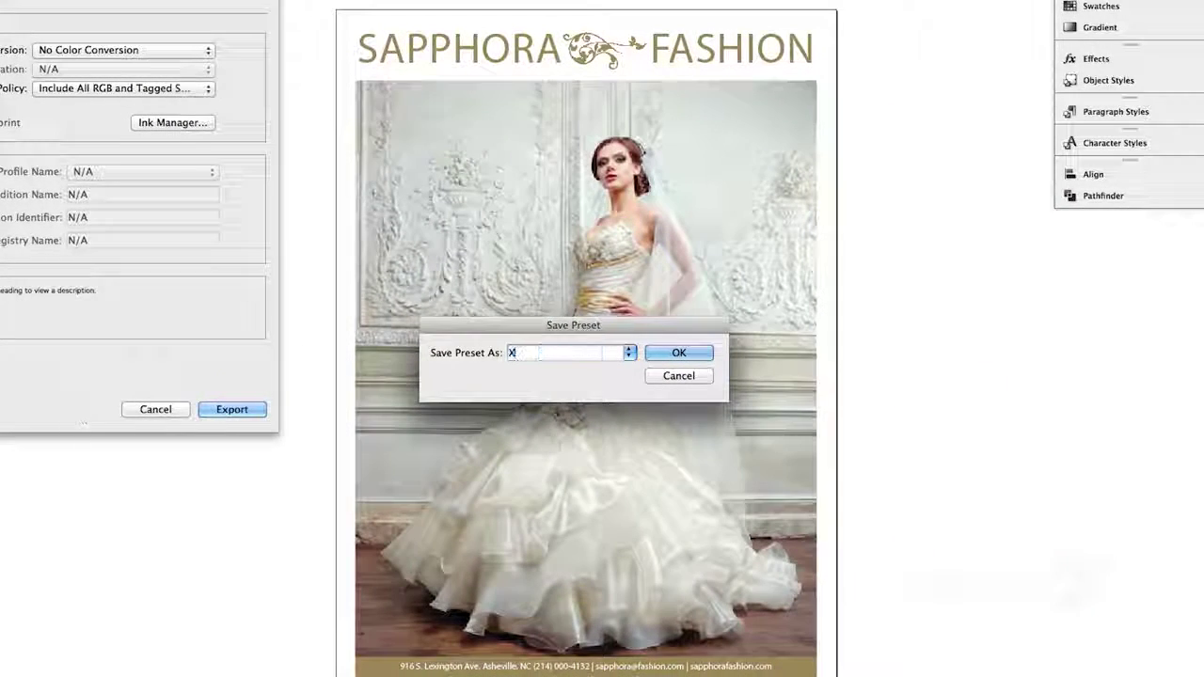
type("ylrox M")
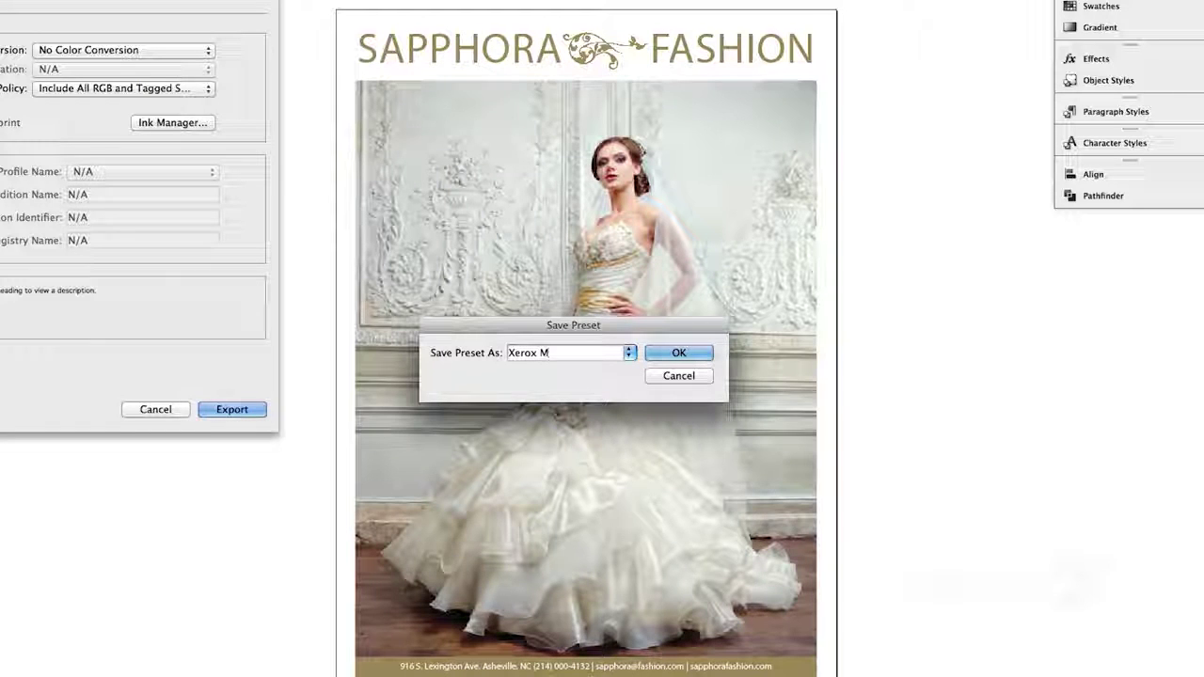
type("ete")
type("ic Ink")
left_click(664, 353)
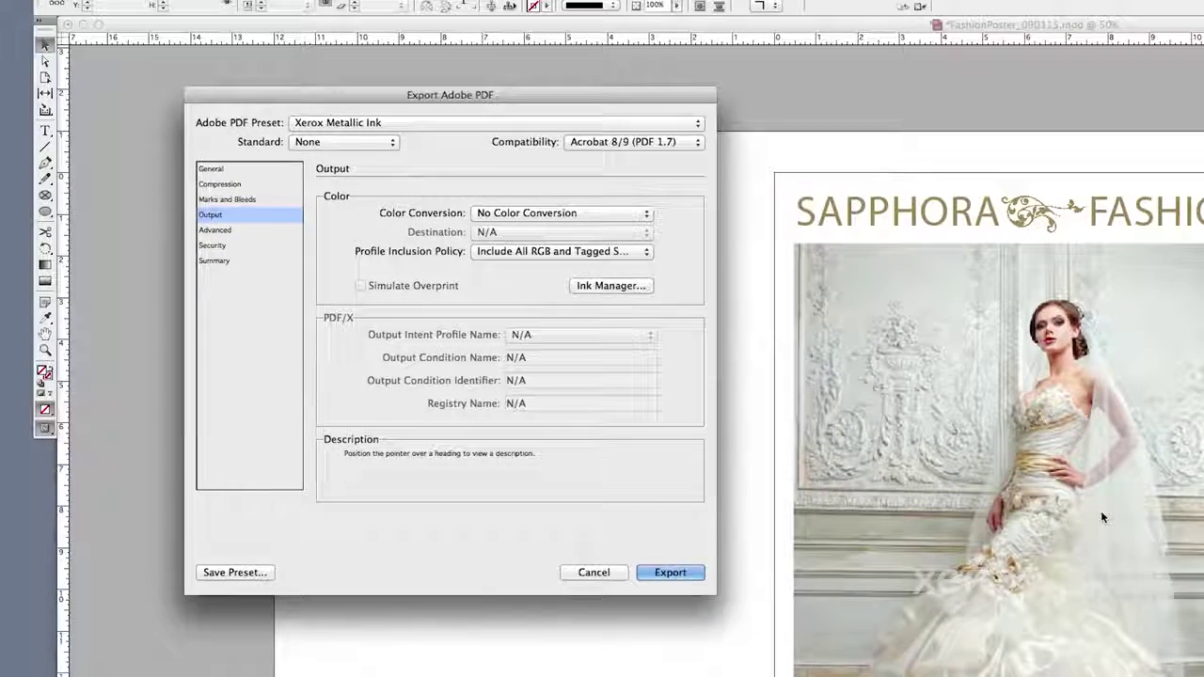
left_click(671, 573)
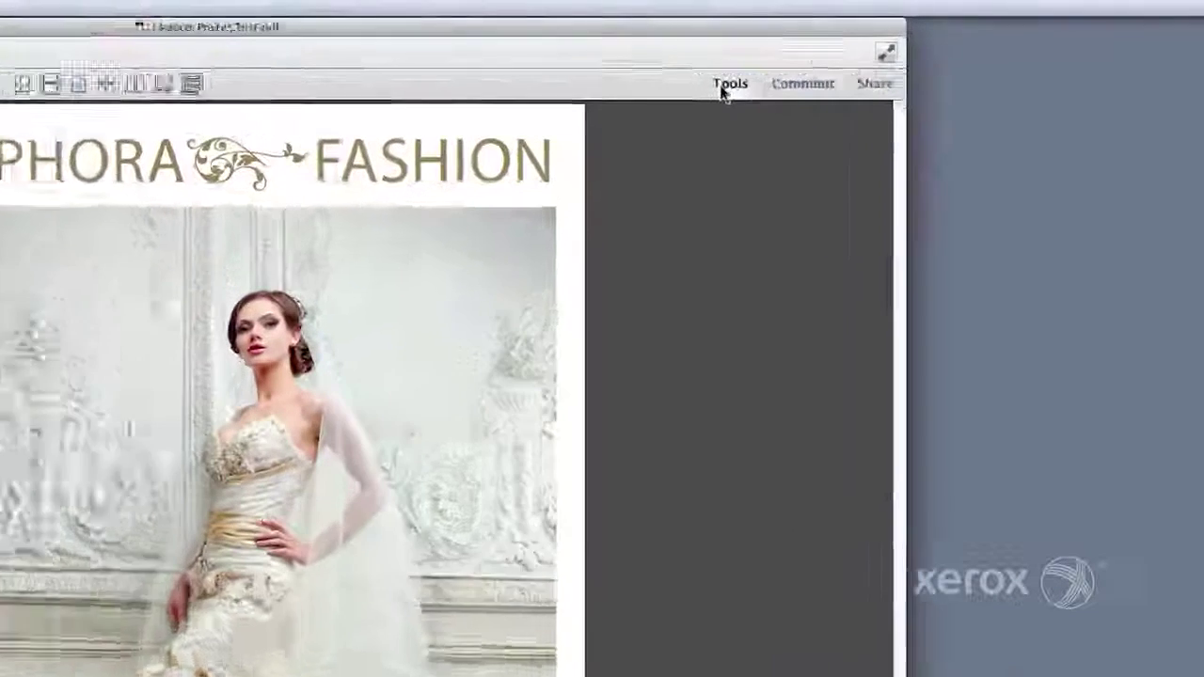
Open Output Preview from Acrobat's Print Production tools to inspect the PDF's ink plates.
left_click(669, 48)
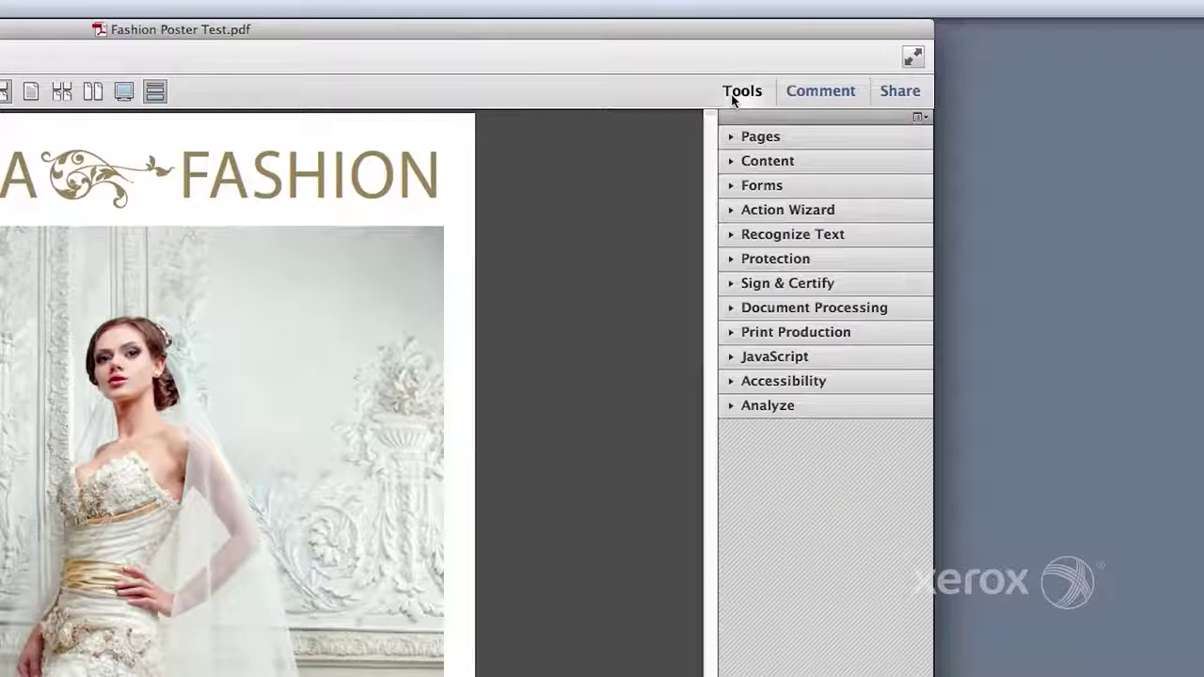
left_click(732, 334)
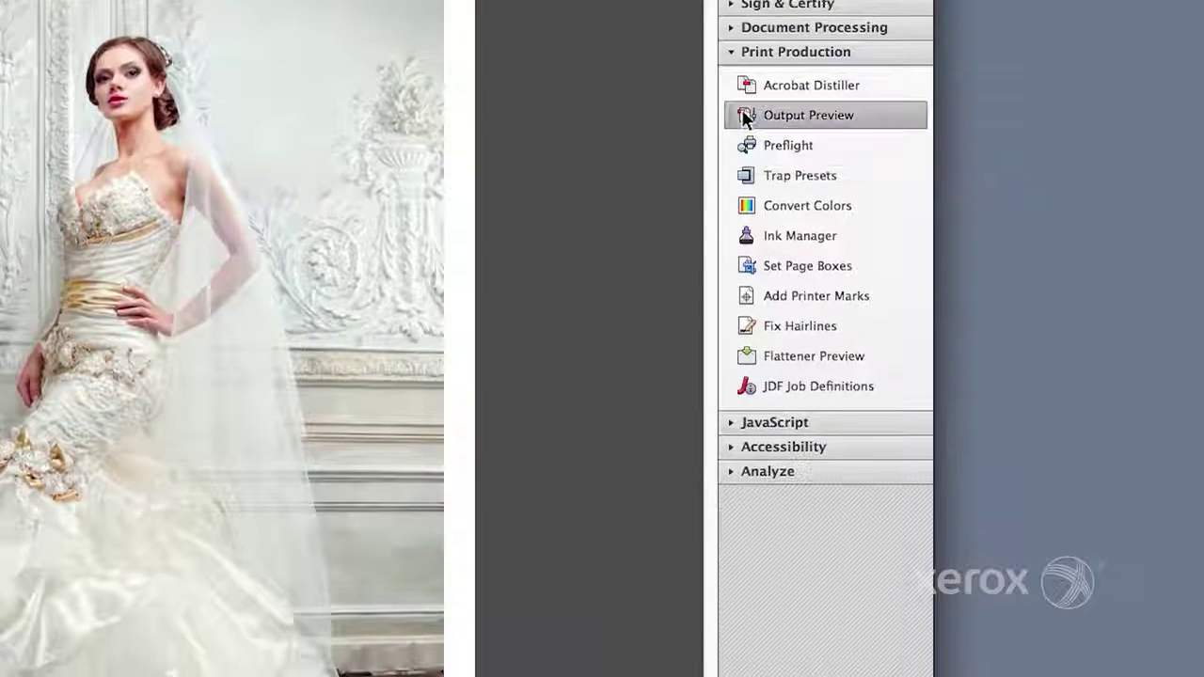
left_click(745, 116)
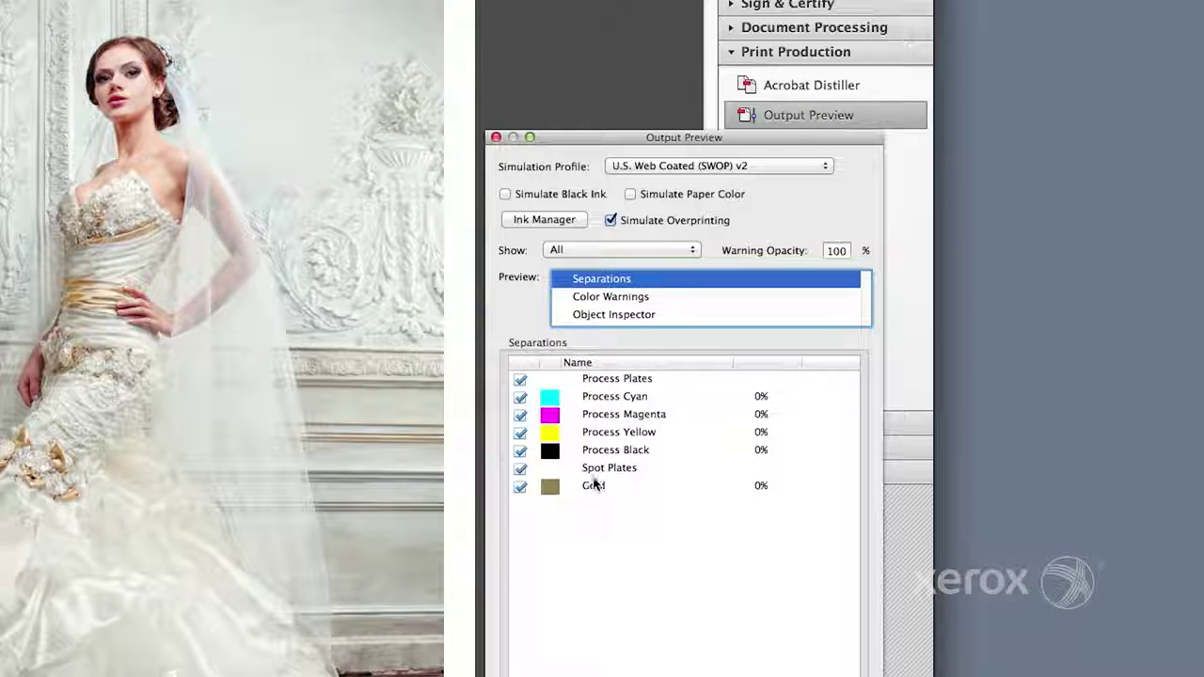
Toggle the spot plates off and back on in Output Preview to confirm the Gold plate alongside CMYK.
left_click(521, 469)
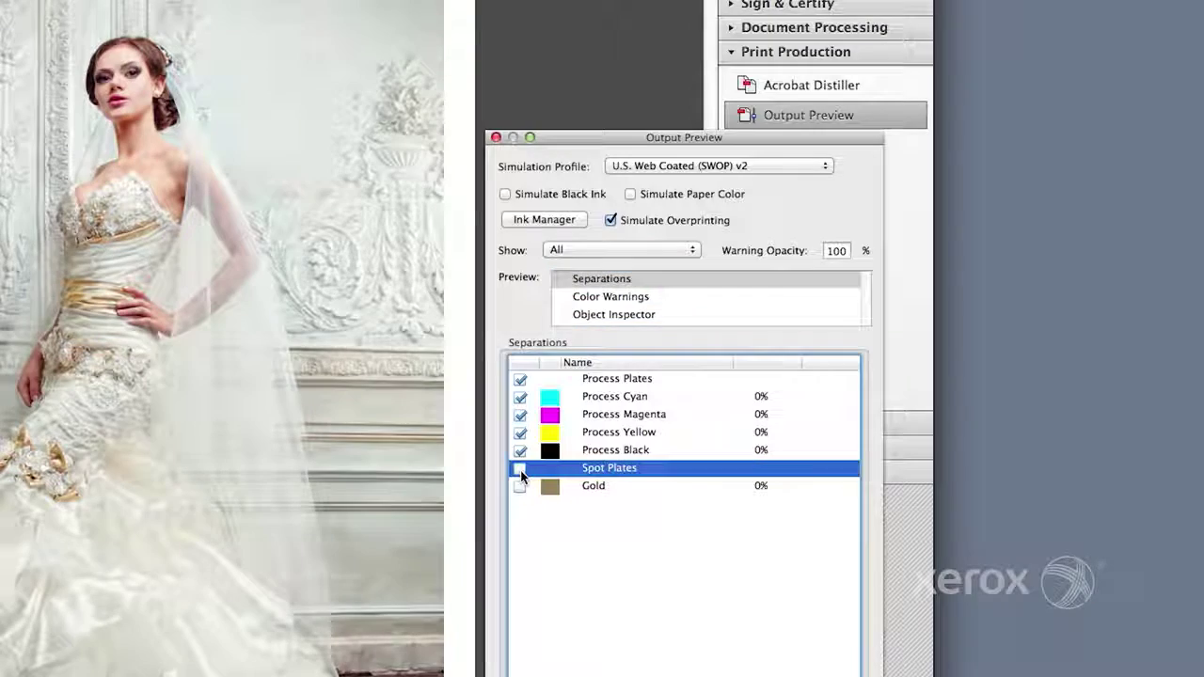
left_click(520, 469)
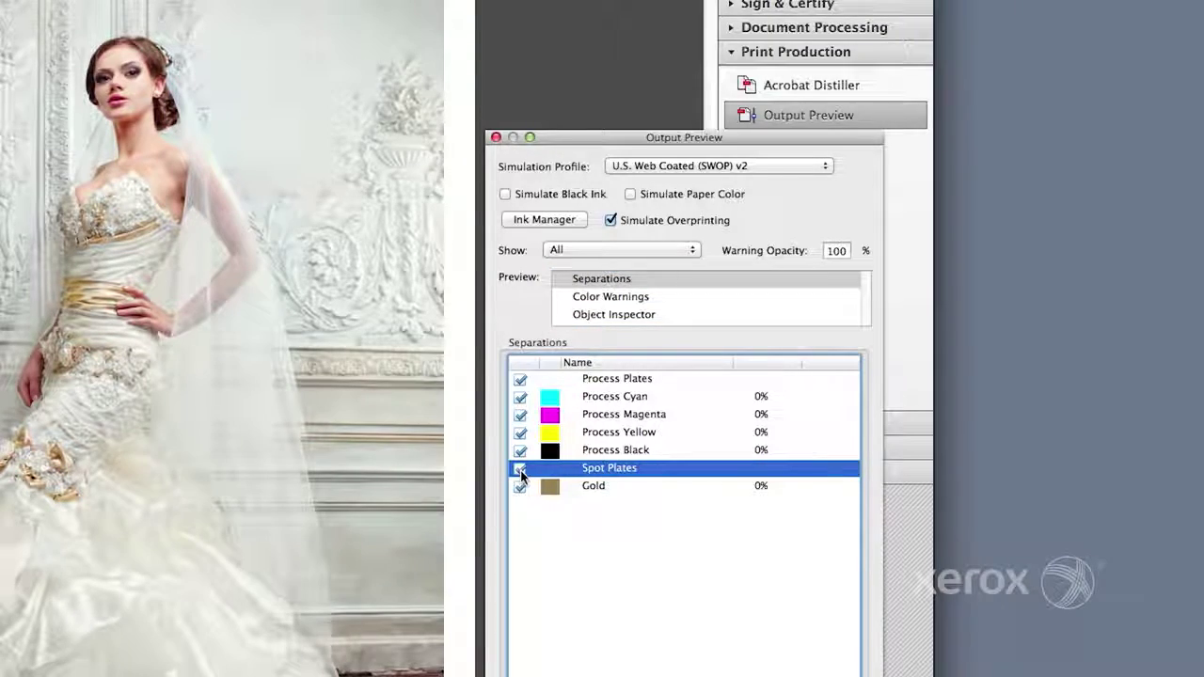